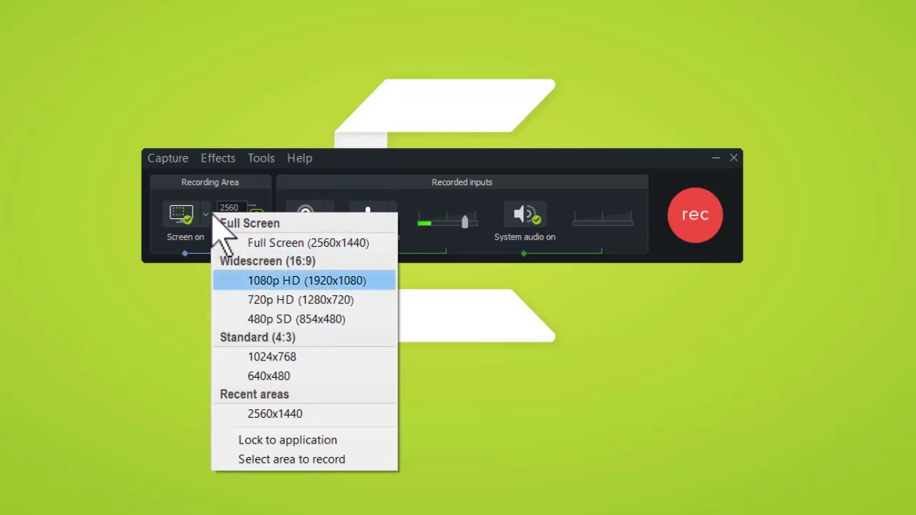
Step: Set the recording area to Full Screen 2560x1440 and leave the camera turned off
left_click(196, 300)
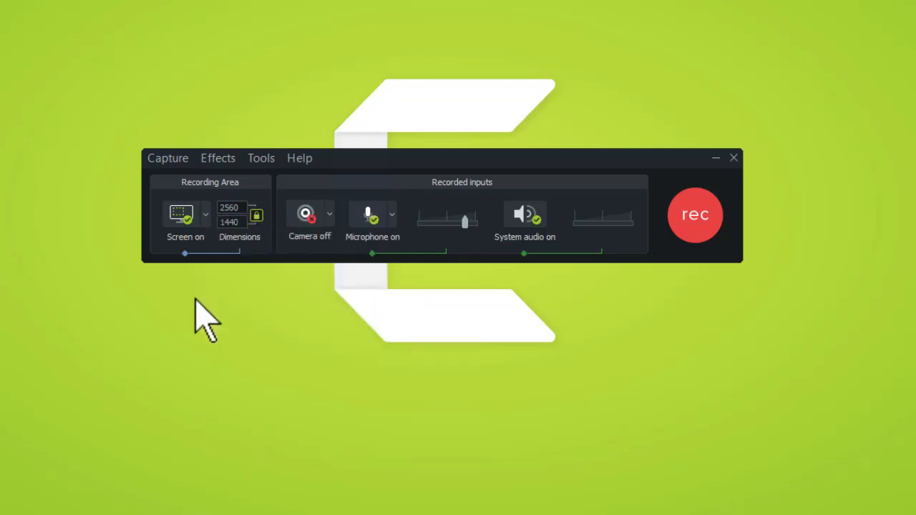
left_click(206, 214)
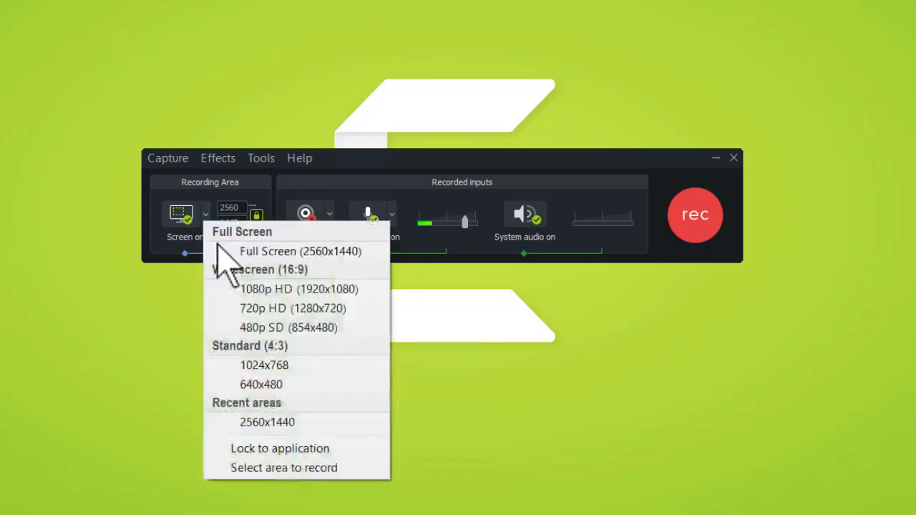
left_click(229, 251)
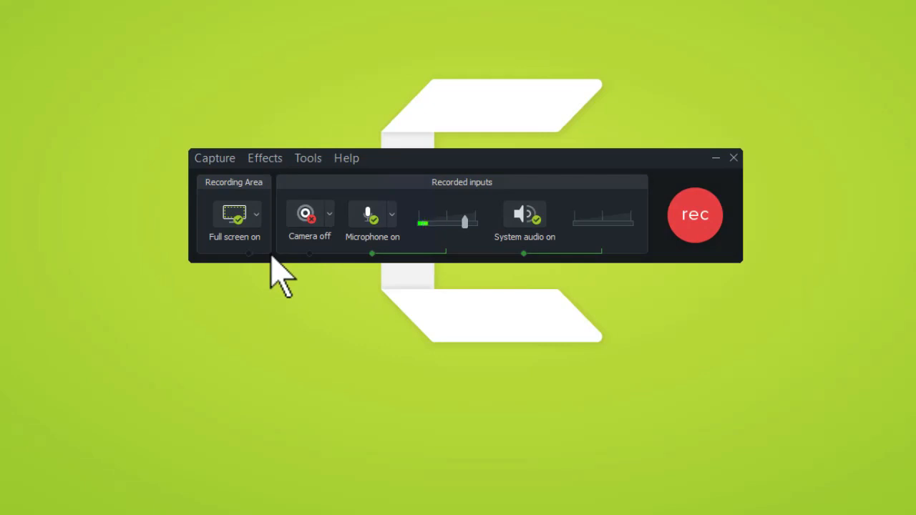
left_click(306, 214)
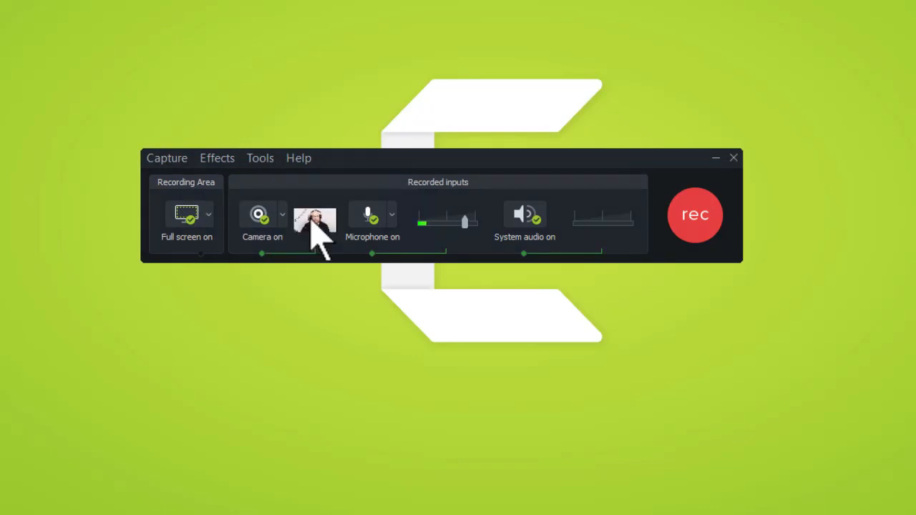
mouse_move(313, 223)
left_click(254, 226)
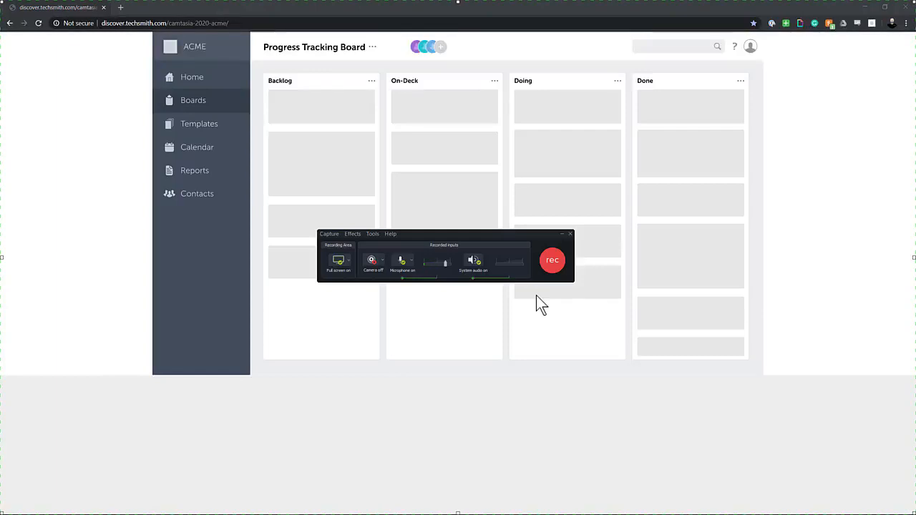
Step: Start the full-screen recording of the ACME Progress Tracking Board
key("F10")
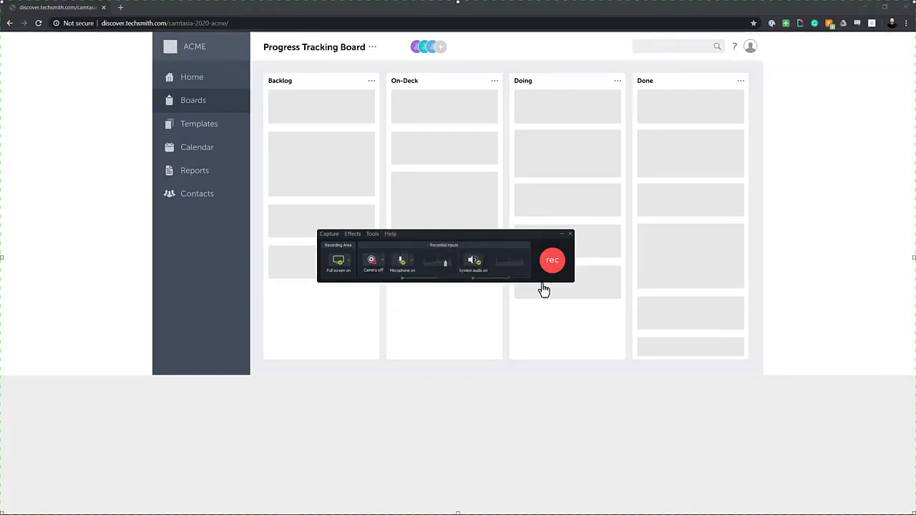
left_click(553, 264)
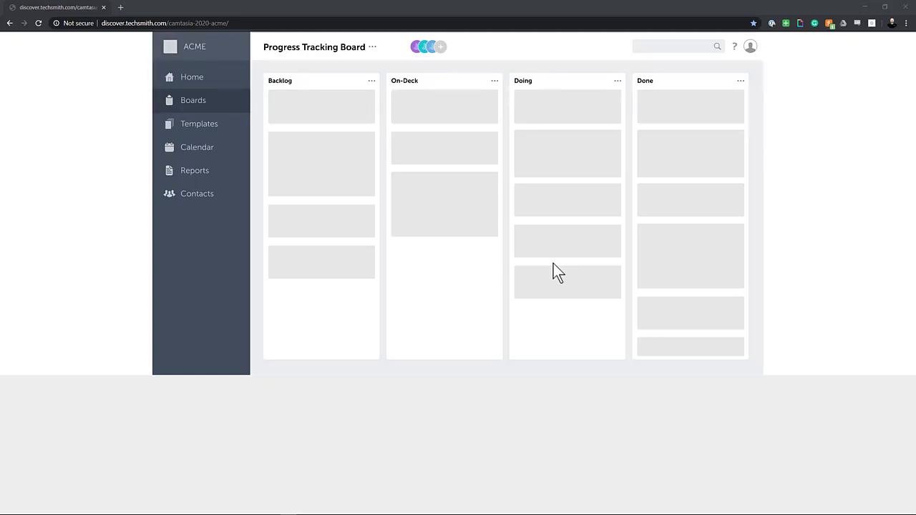
Step: Add a new board member with their full name, e-mail address and the Follower role
left_click(440, 50)
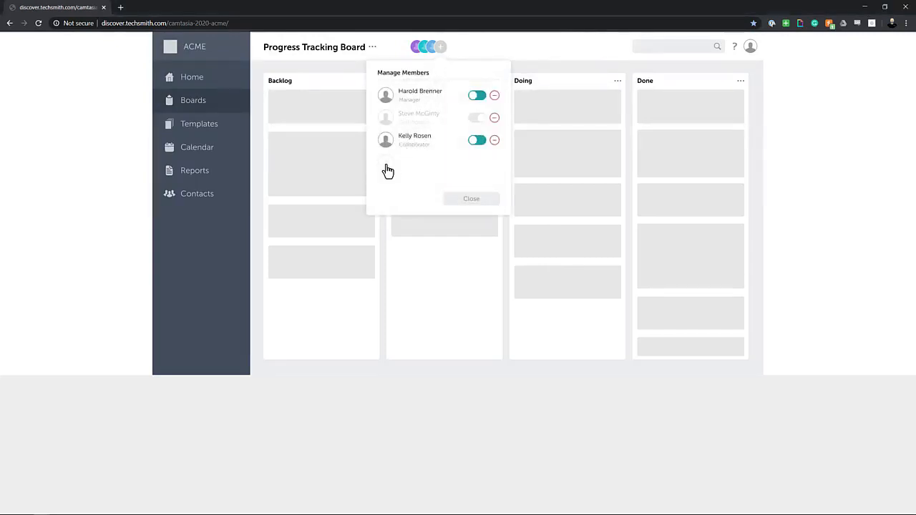
left_click(387, 170)
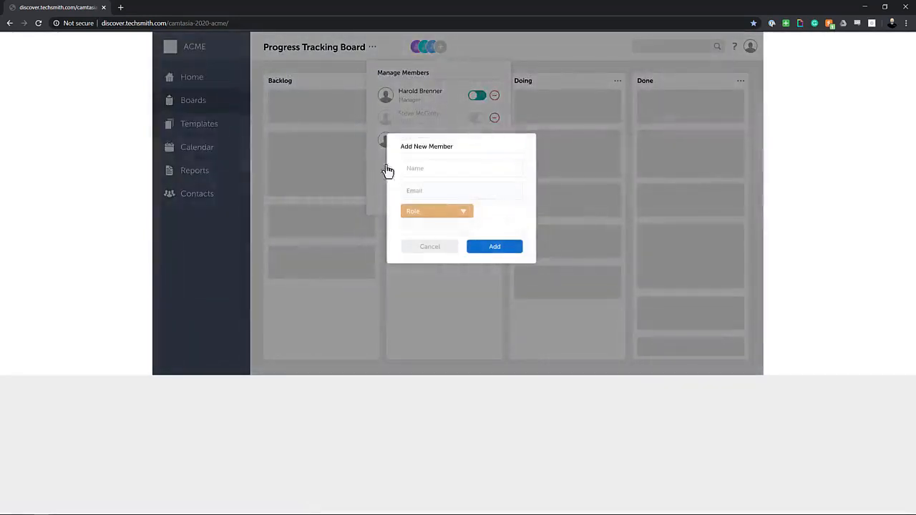
left_click(474, 172)
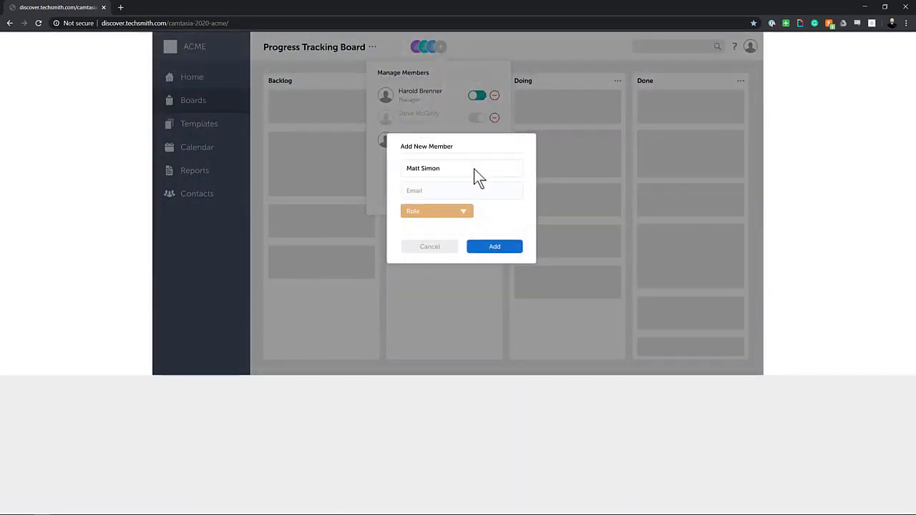
left_click(481, 192)
left_click(466, 212)
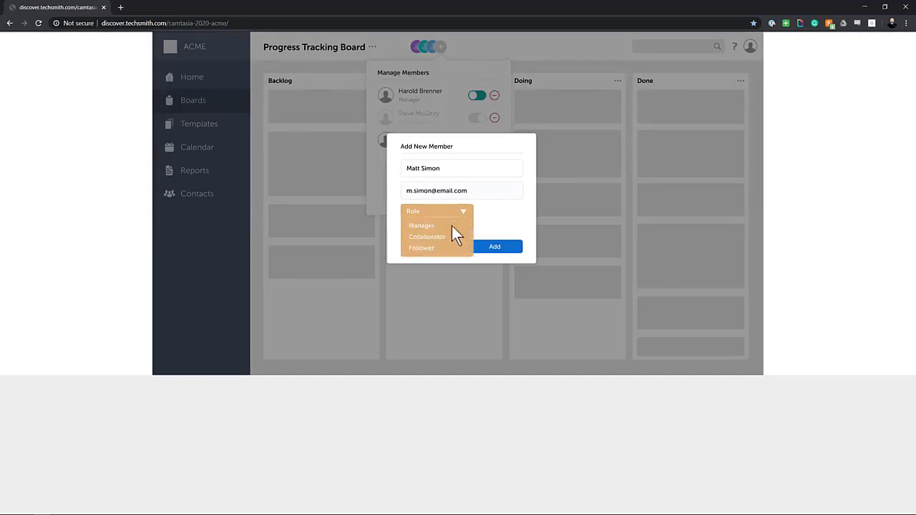
left_click(428, 249)
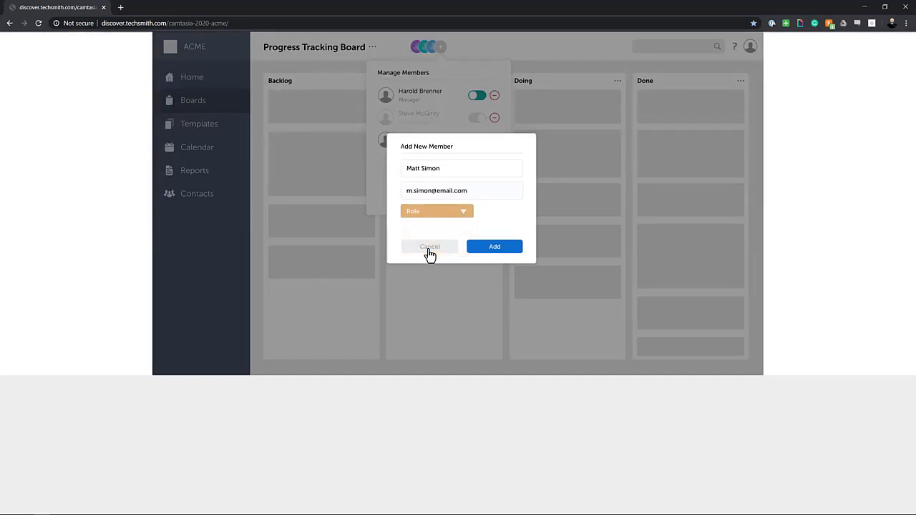
left_click(487, 251)
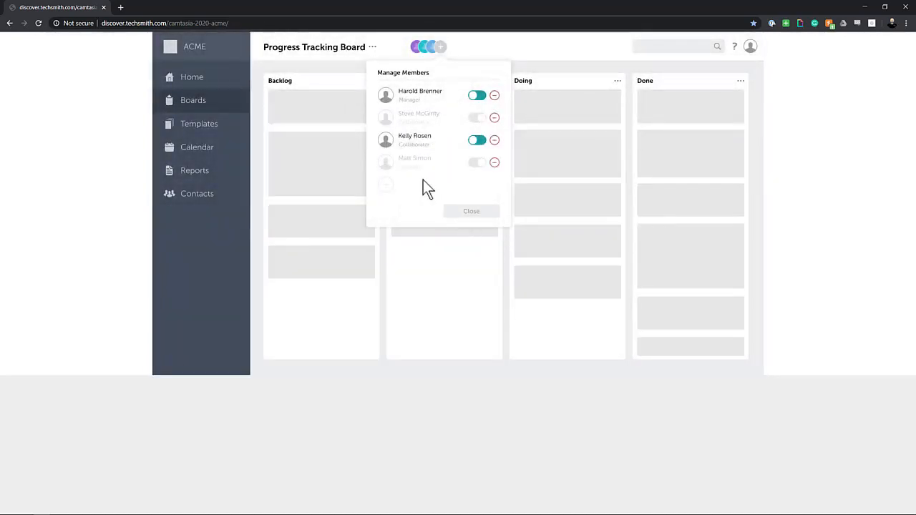
Step: Enable the new member, close the member list and stop the recording
left_click(476, 165)
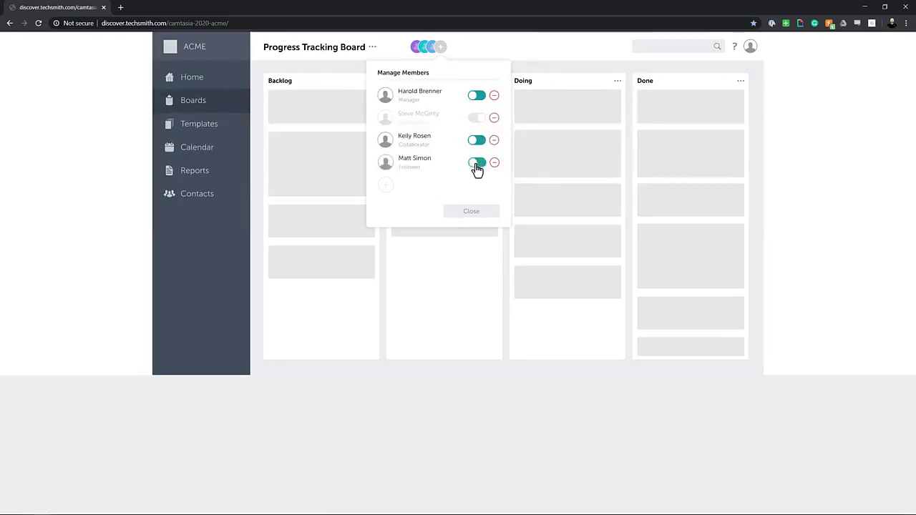
left_click(471, 213)
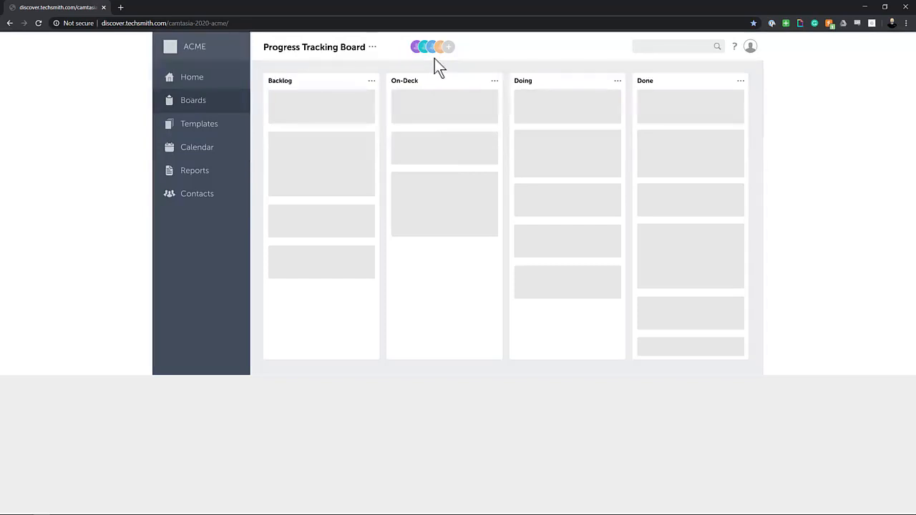
key("F10")
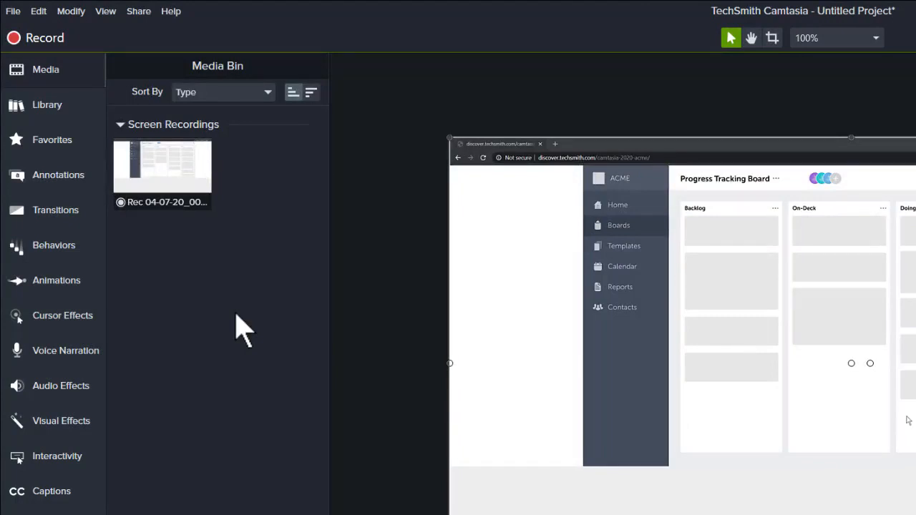
Step: Select the new screen recording clip and show the Camtasia 2020 asset library
left_click(187, 194)
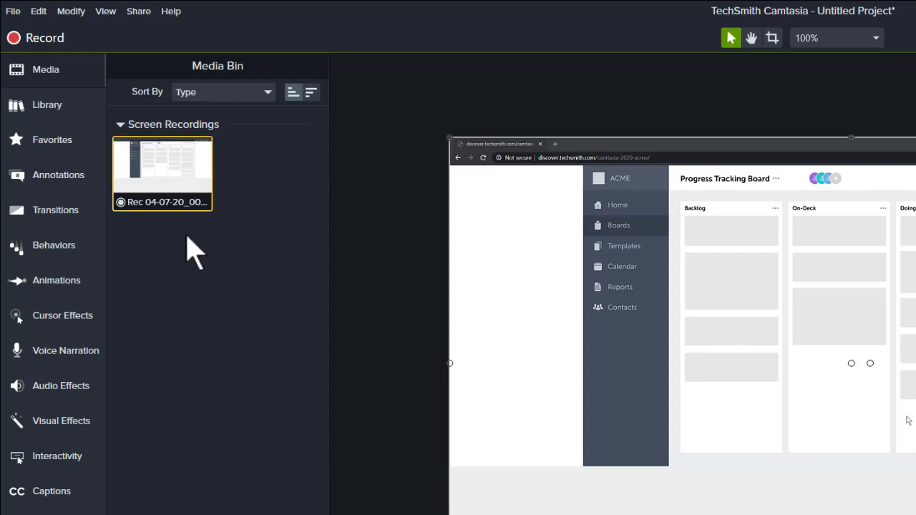
left_click(74, 106)
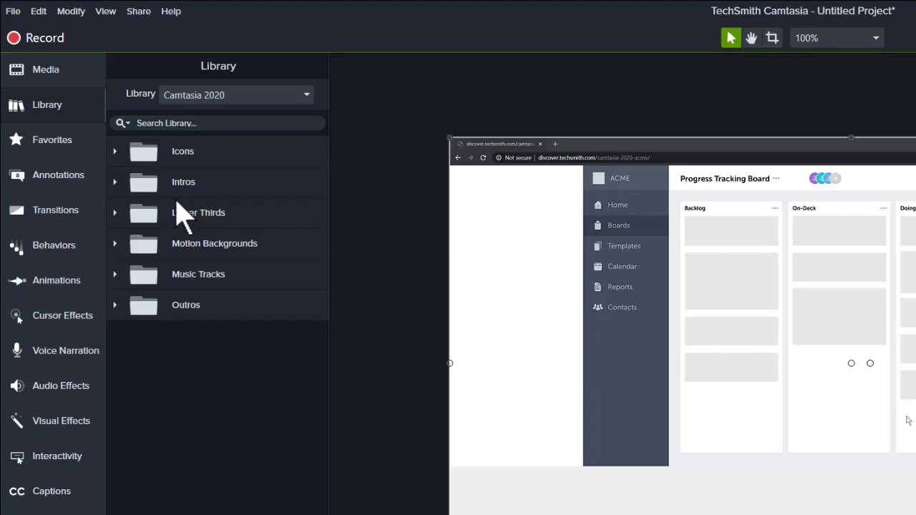
Step: Tour the Favorites, Annotations, Transitions, Behaviors and Animations panels, then return to Media
left_click(74, 140)
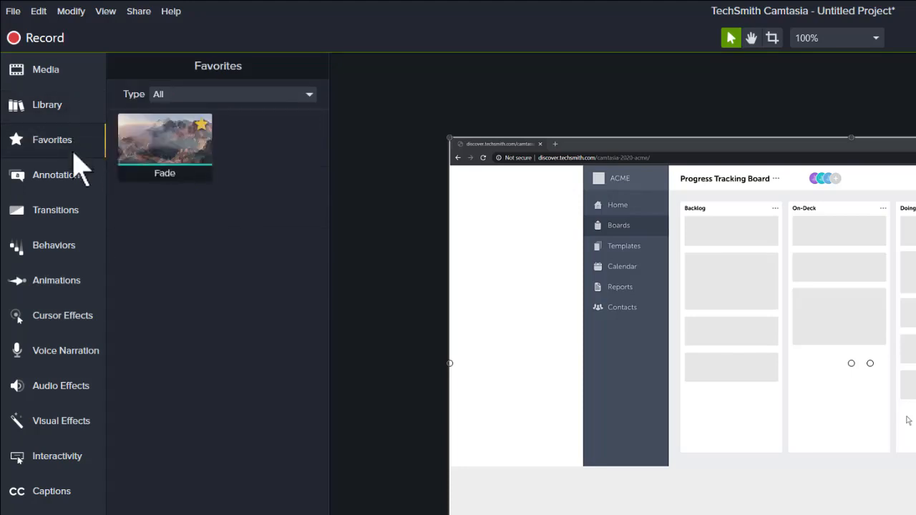
left_click(81, 193)
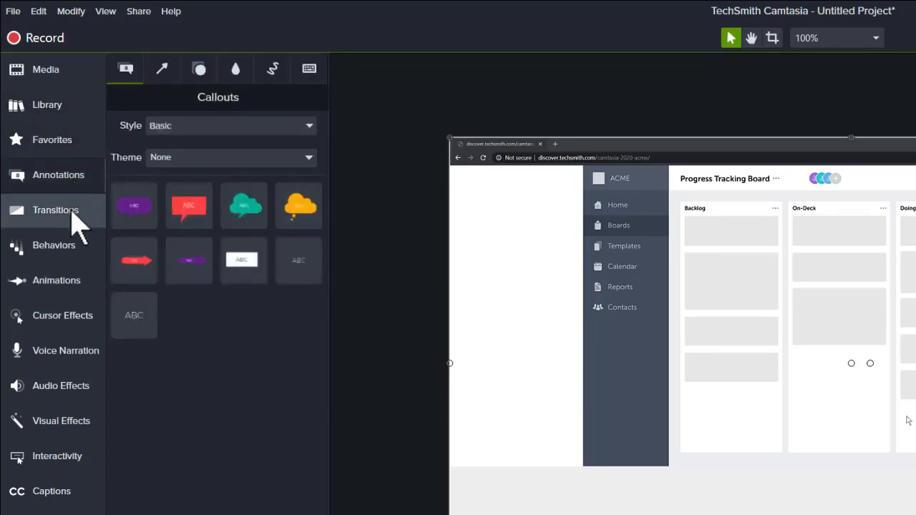
left_click(71, 212)
left_click(71, 245)
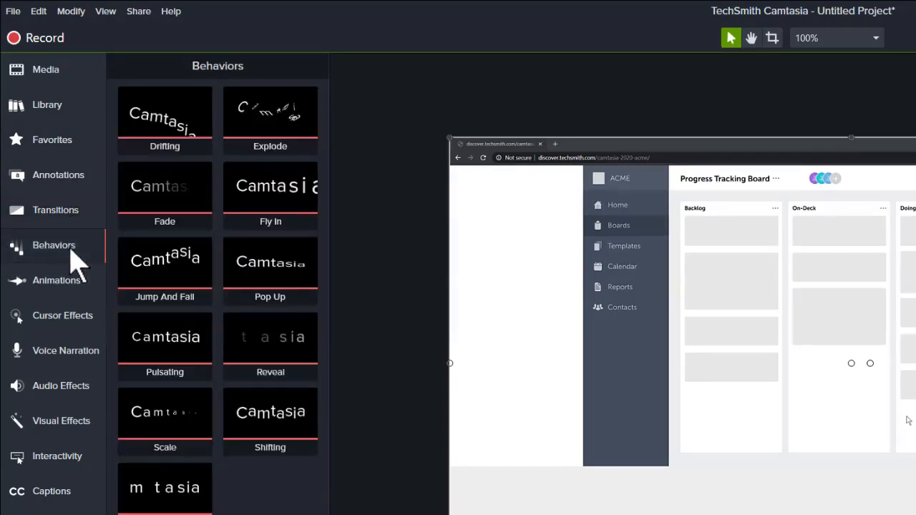
left_click(78, 290)
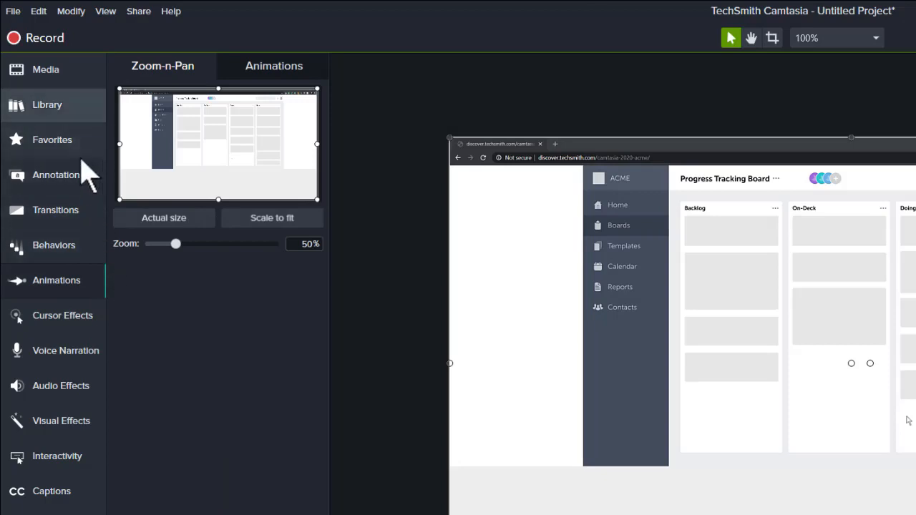
left_click(61, 75)
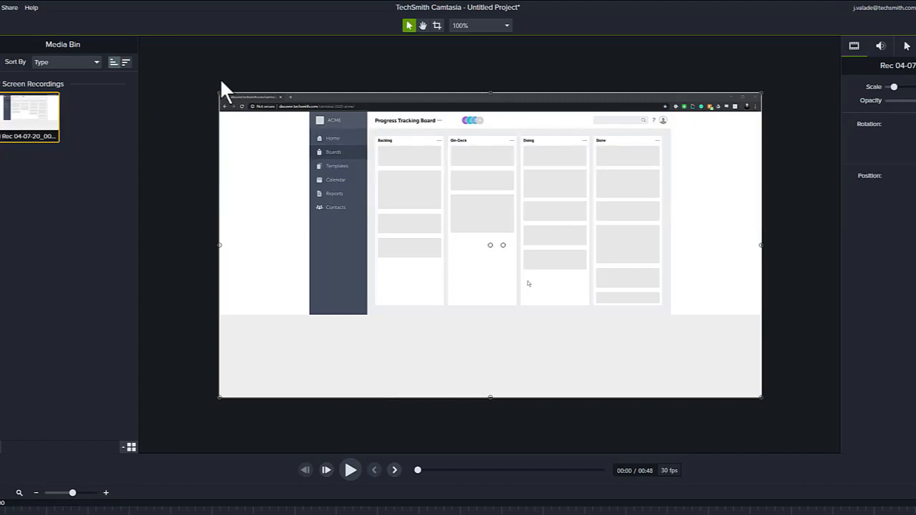
left_click(355, 475)
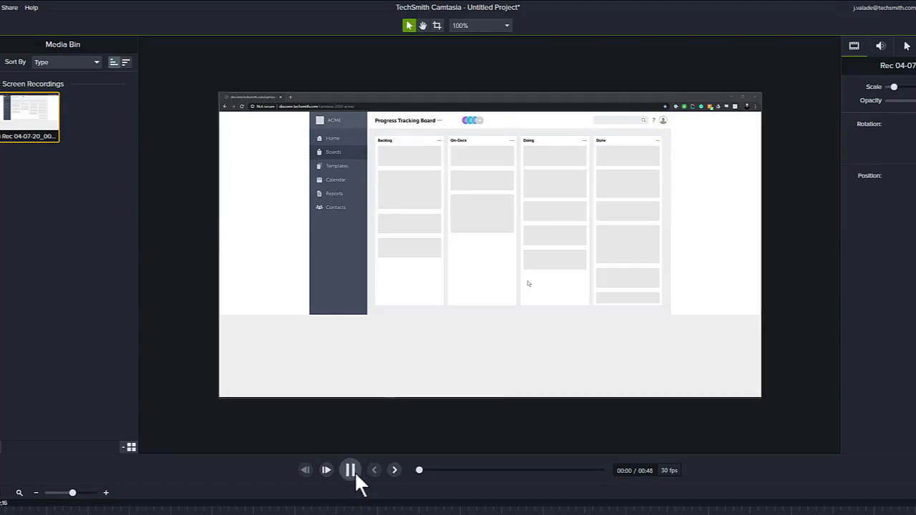
left_click(355, 475)
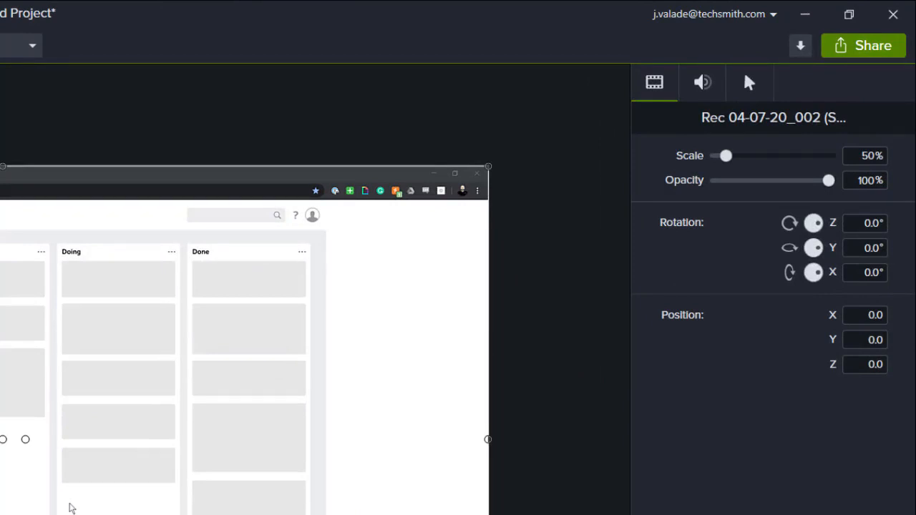
key("ctrl+d")
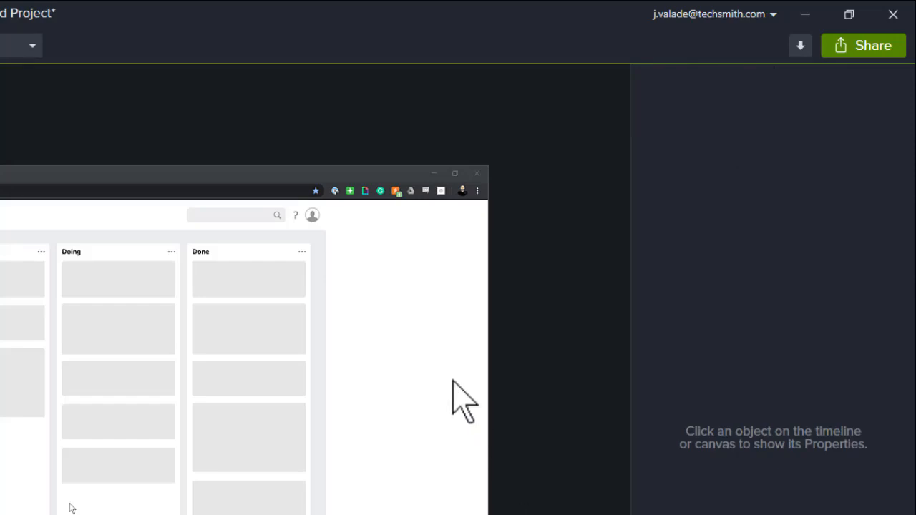
left_click(420, 333)
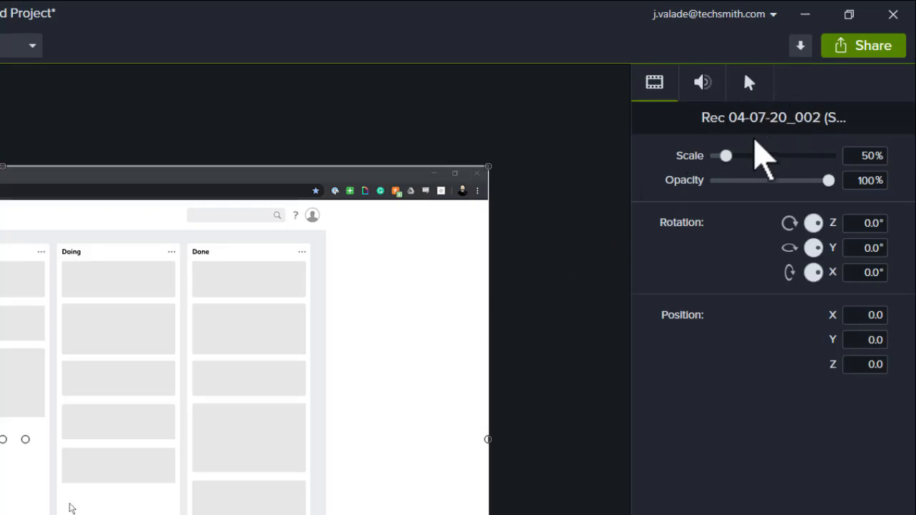
left_click(703, 83)
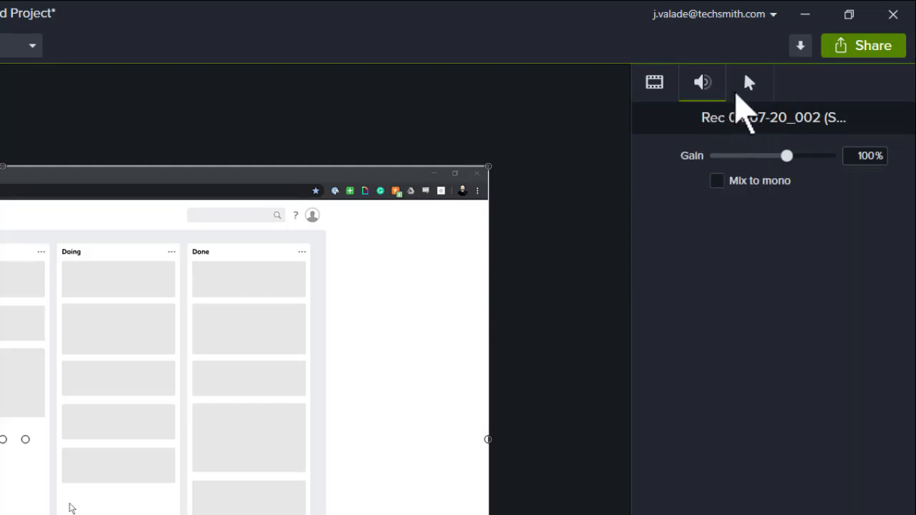
left_click(739, 92)
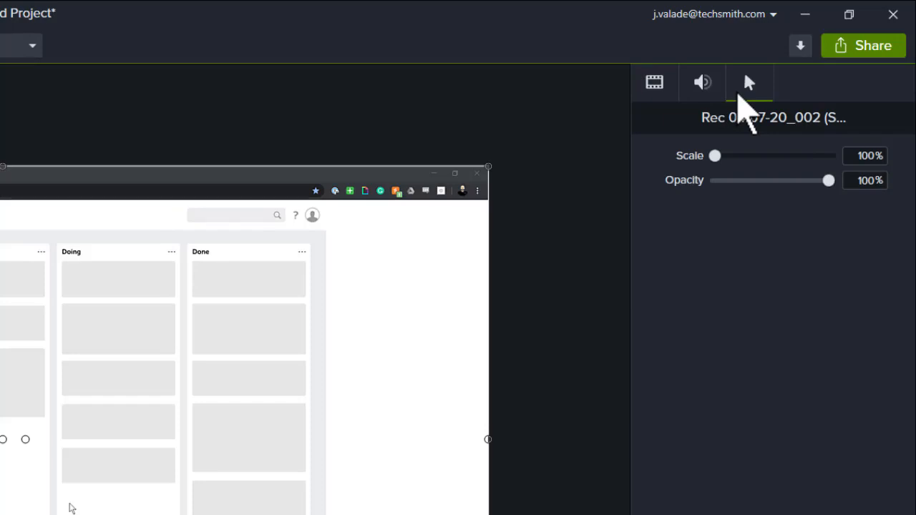
left_click(657, 85)
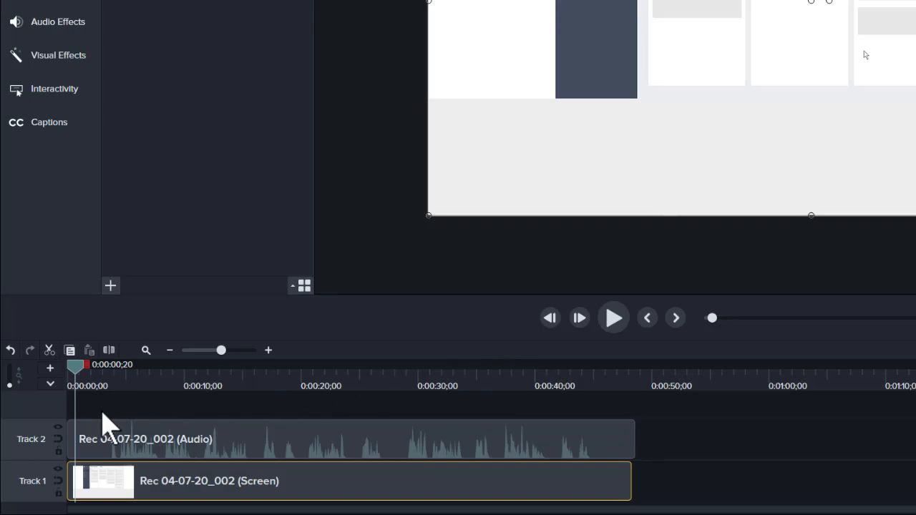
left_click(70, 379)
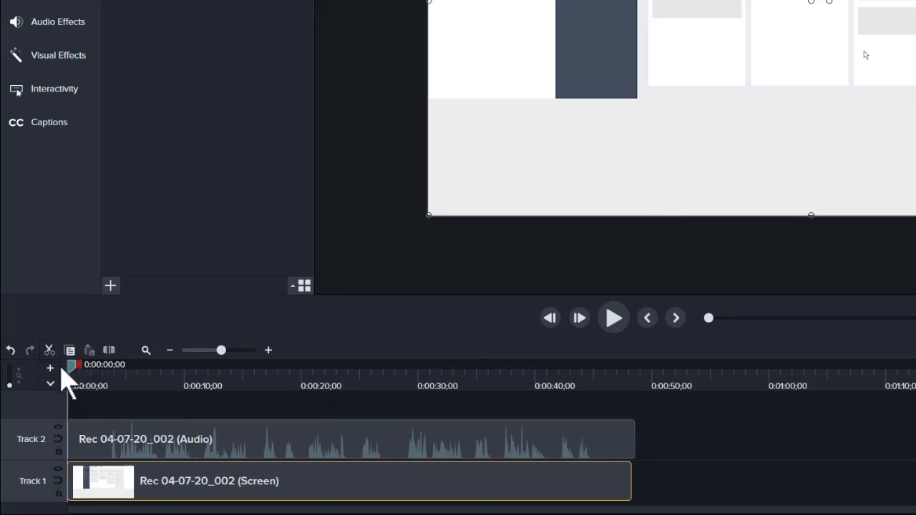
left_click_drag(70, 375, 670, 382)
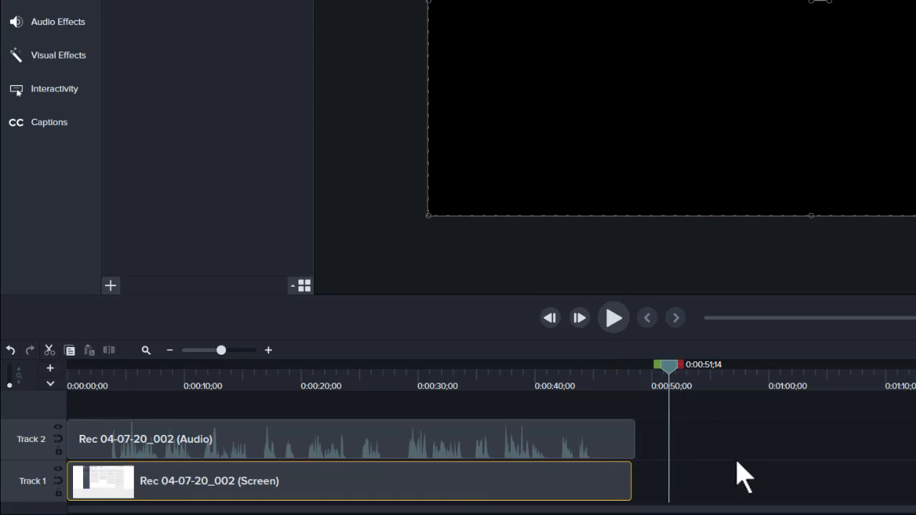
left_click(663, 372)
left_click_drag(664, 373, 53, 368)
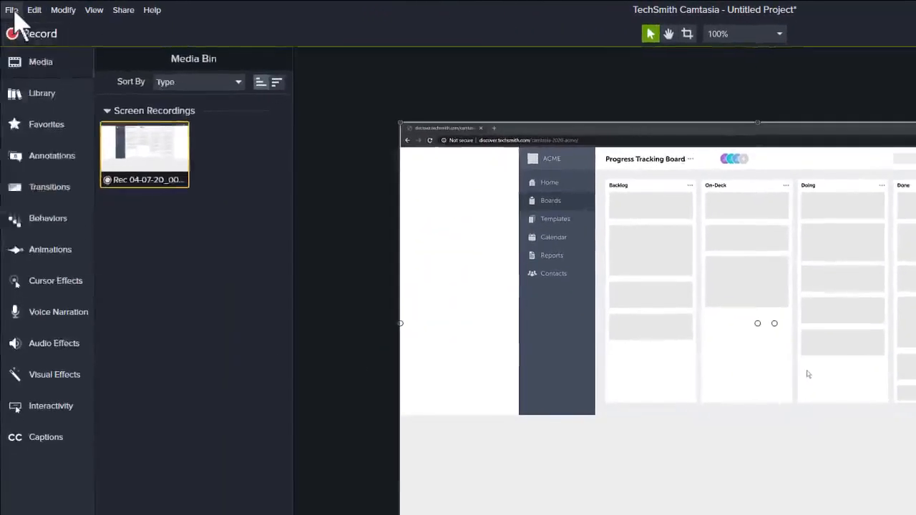
Step: Save the project as 'My First Video' and dismiss the project-saved notice
left_click(11, 10)
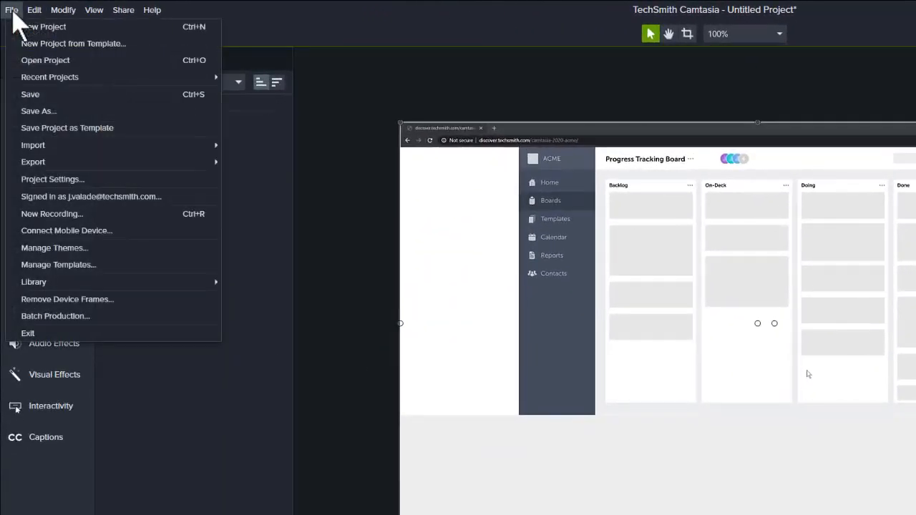
left_click(32, 94)
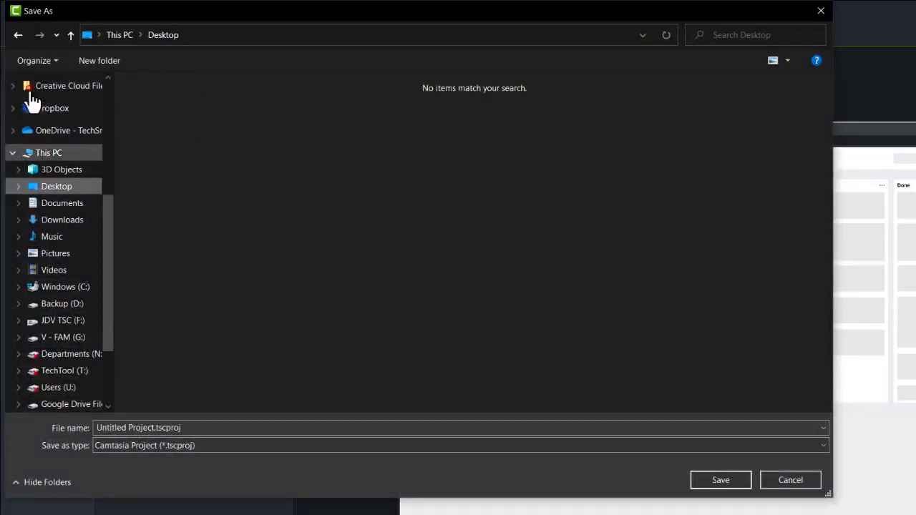
left_click(123, 426)
type("My First P")
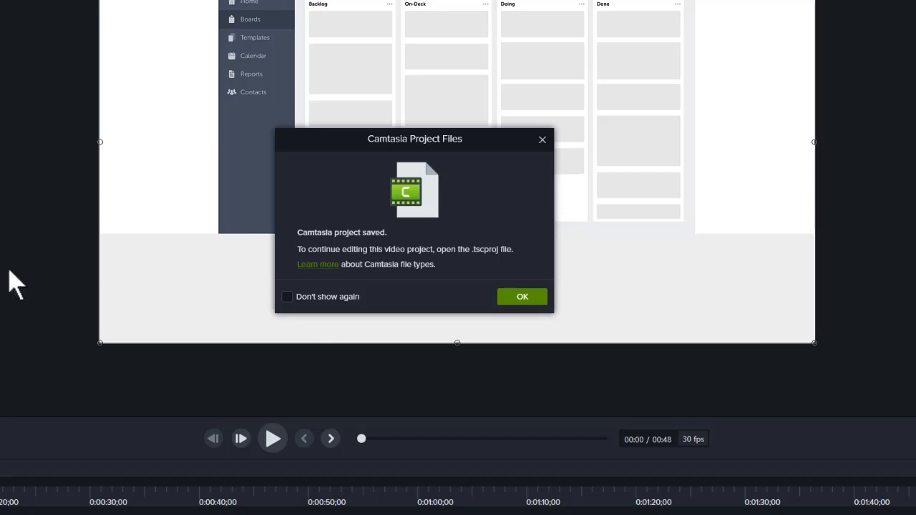
left_click(519, 297)
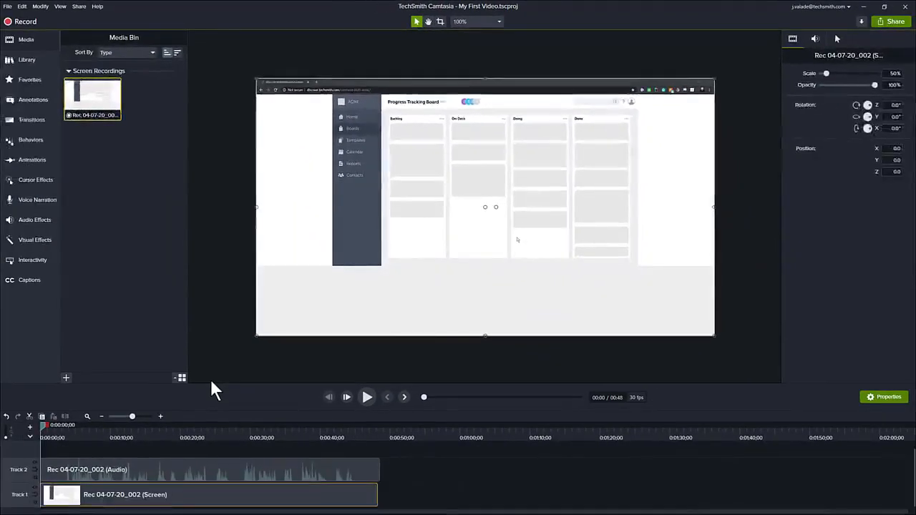
left_click(158, 446)
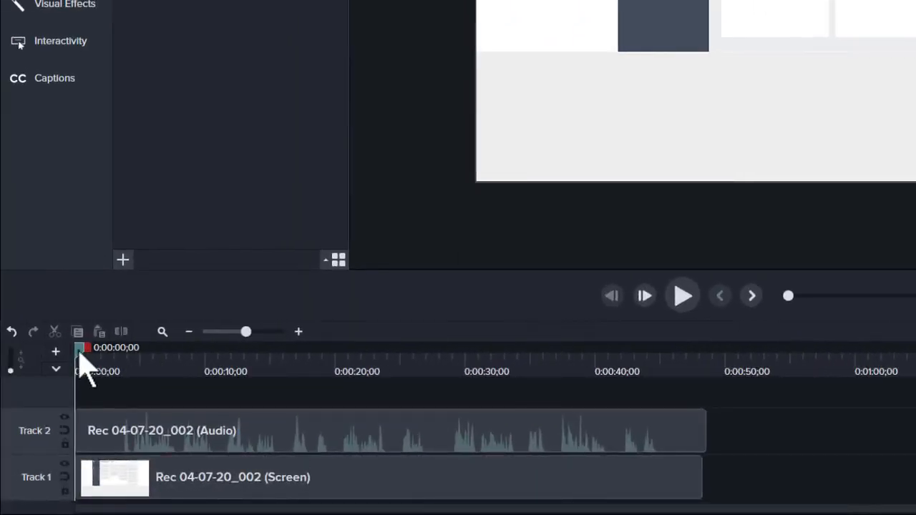
left_click_drag(79, 356, 97, 357)
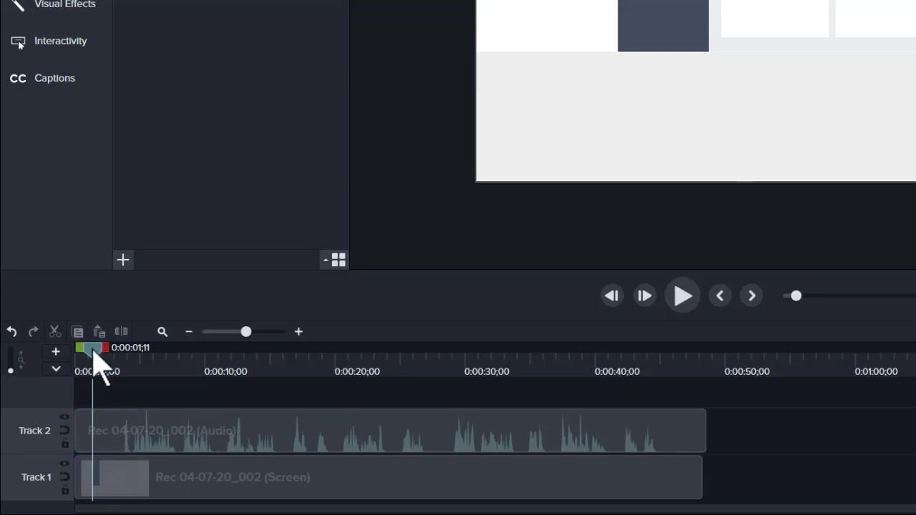
left_click_drag(91, 349, 76, 361)
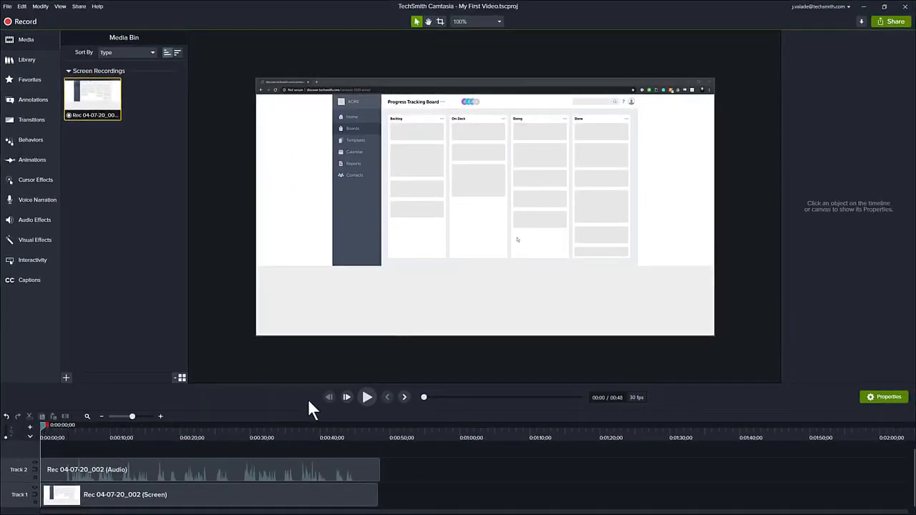
Step: Play and pause the opening, then park the playhead at 0:00:03;07
left_click(368, 398)
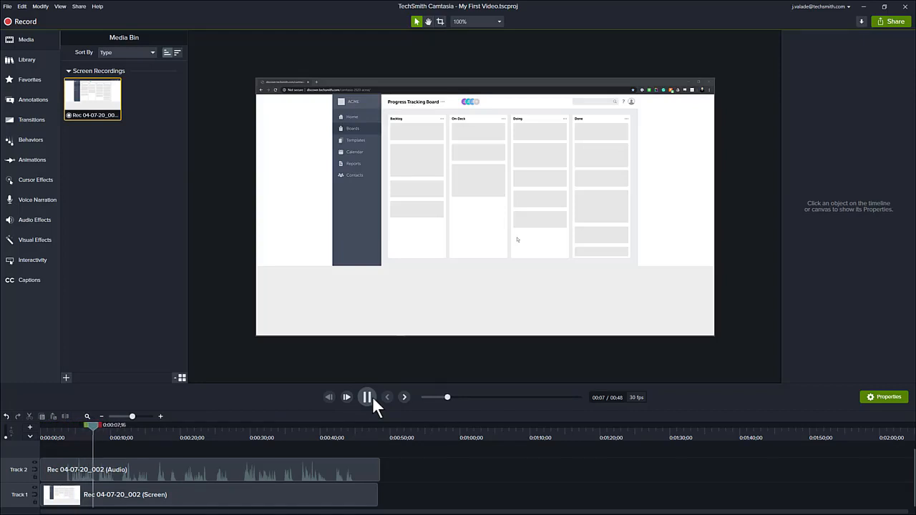
left_click(368, 397)
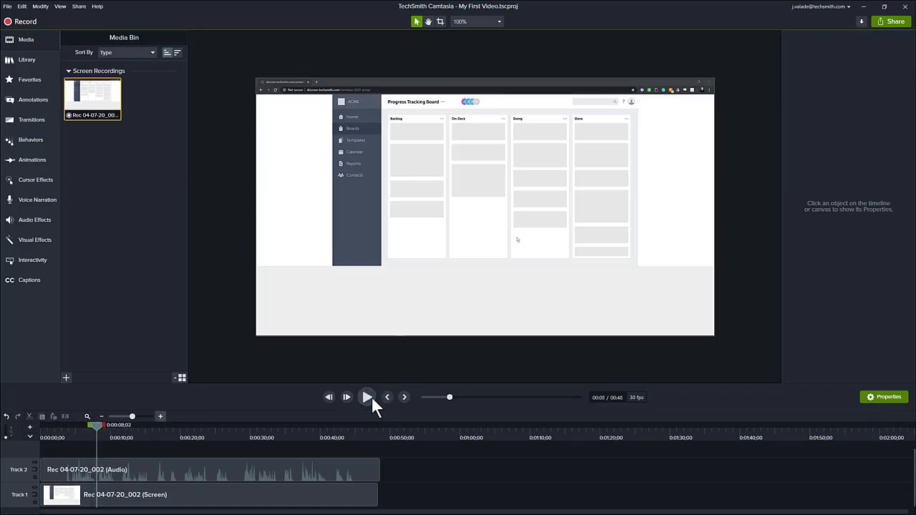
left_click(58, 431)
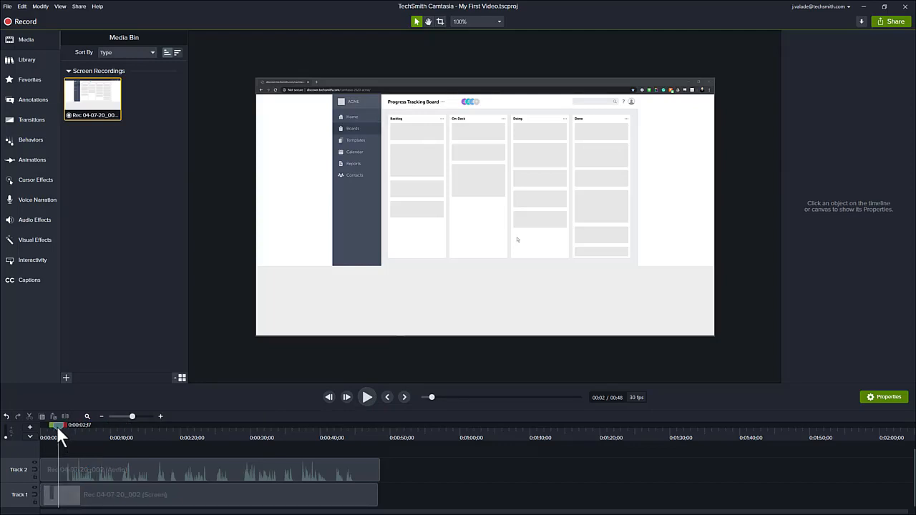
left_click_drag(58, 429, 63, 427)
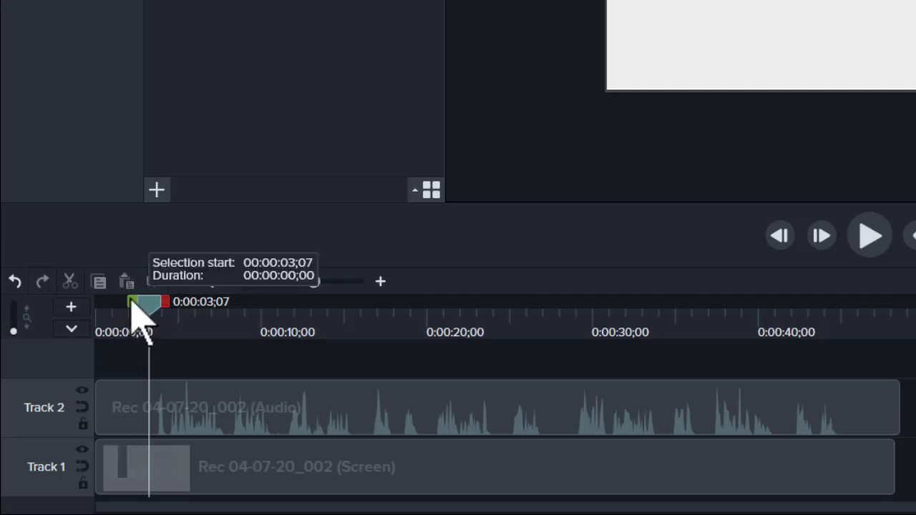
Step: Select 0:00:00;00 to 0:00:03;07 on both tracks and cut it out
left_click_drag(131, 301, 60, 310)
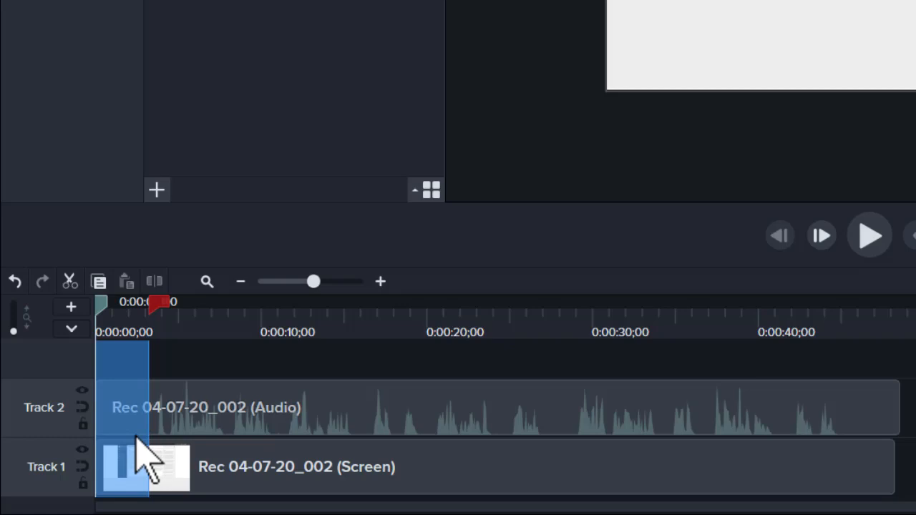
left_click(70, 281)
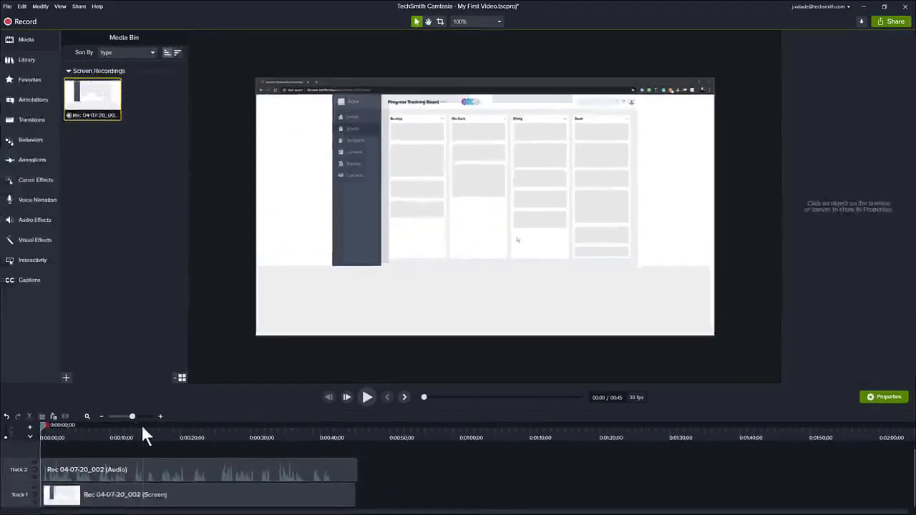
Step: Select the ending after about 0:00:42 and cut it from both tracks
left_click(142, 427)
left_click_drag(143, 428, 381, 431)
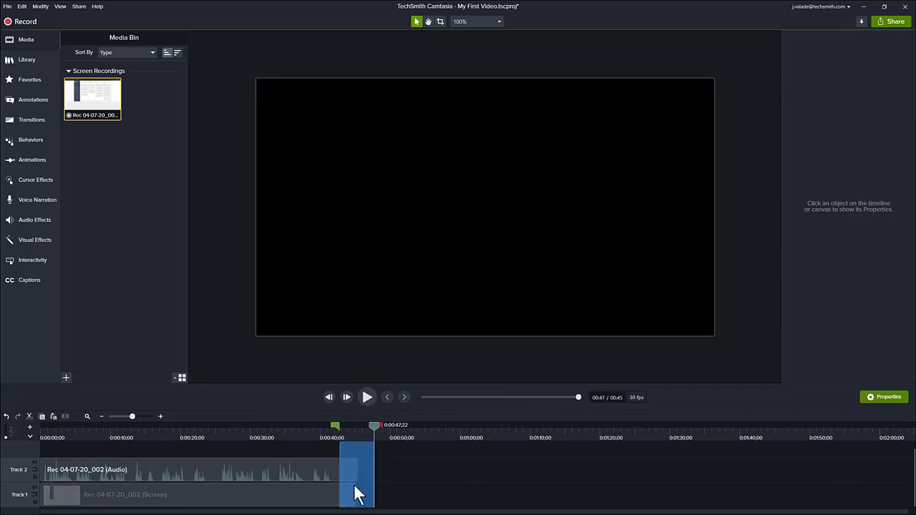
left_click(30, 417)
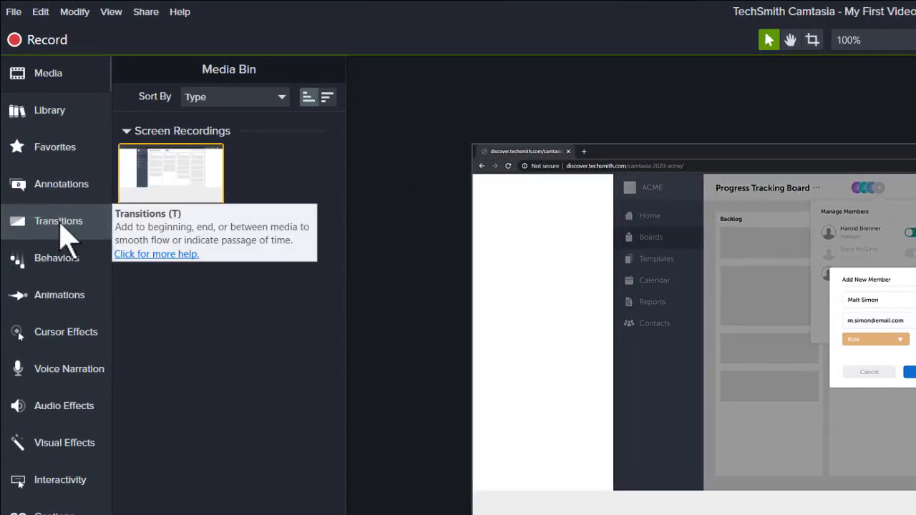
Step: Drop the Fade transition on the middle of the Track 1 clip so both ends fade
left_click(58, 222)
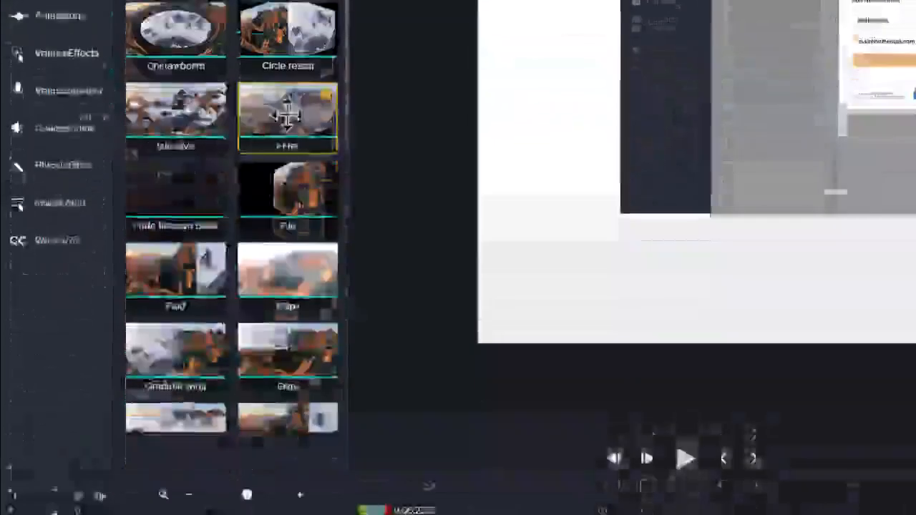
mouse_move(284, 393)
left_mouse_down()
mouse_move(294, 75)
mouse_move(300, 395)
left_mouse_up()
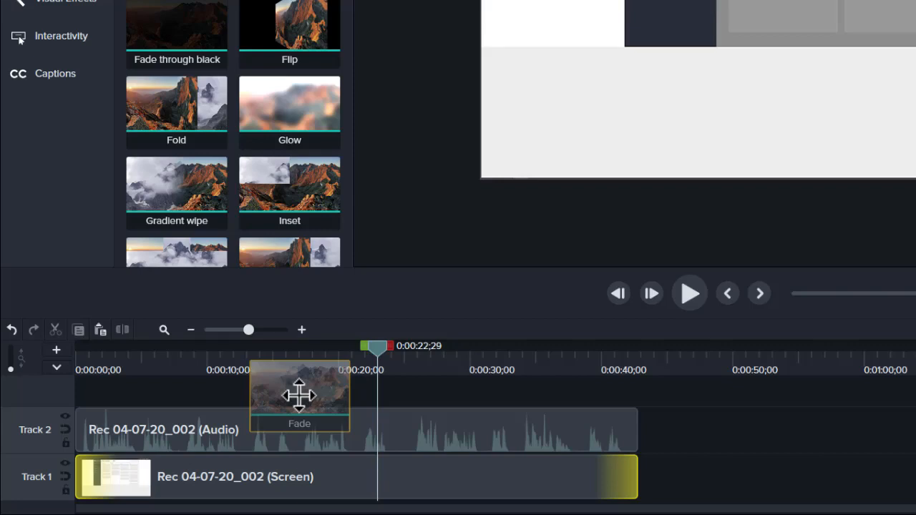
left_click_drag(299, 395, 582, 478)
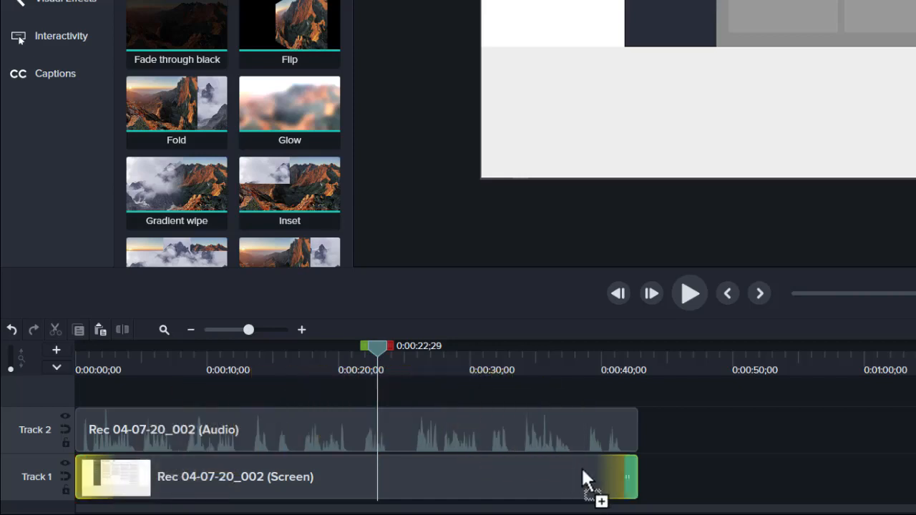
left_click_drag(581, 466, 342, 381)
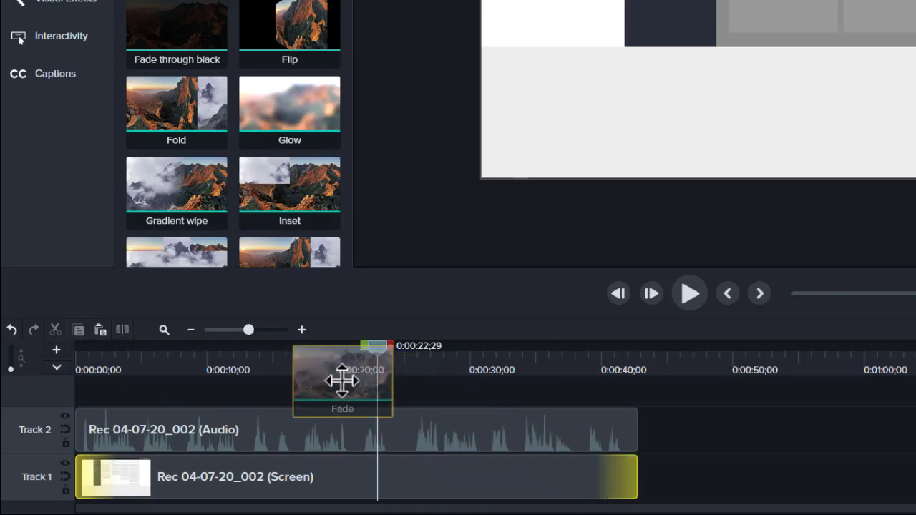
left_click_drag(343, 381, 333, 483)
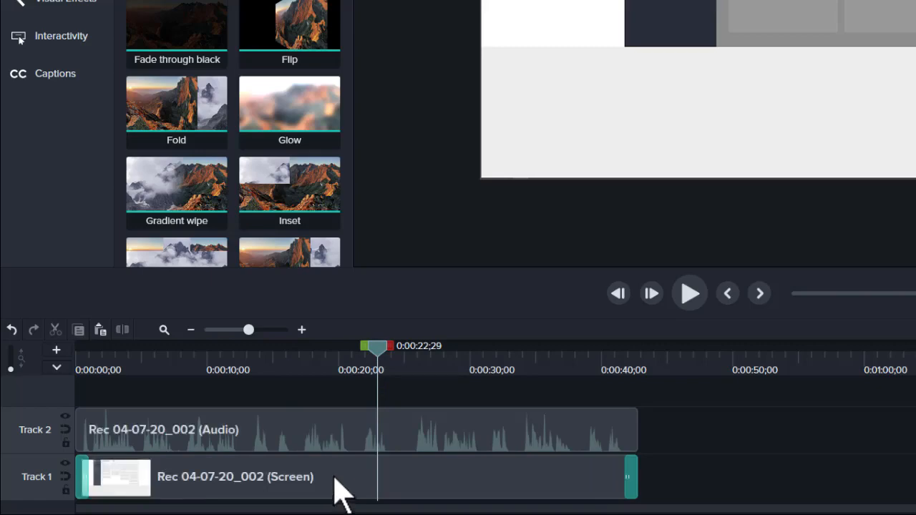
left_click_drag(378, 350, 100, 362)
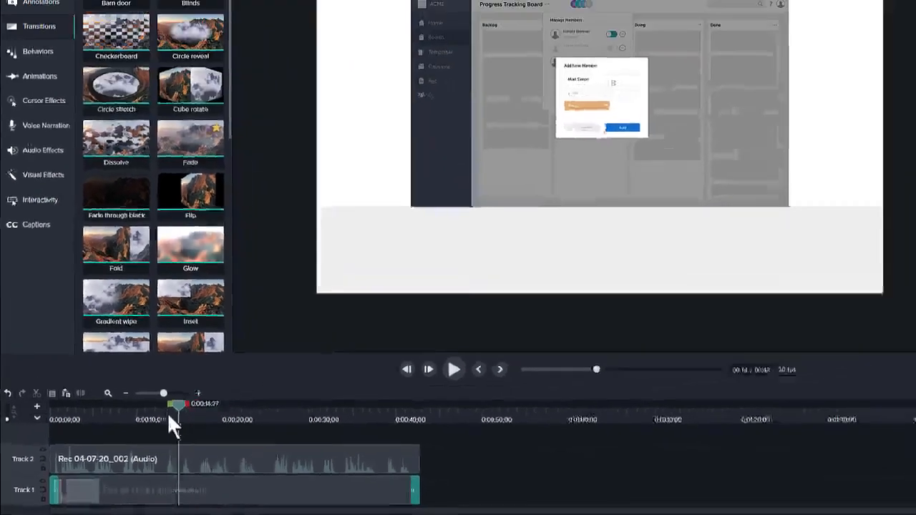
left_click_drag(55, 438, 38, 432)
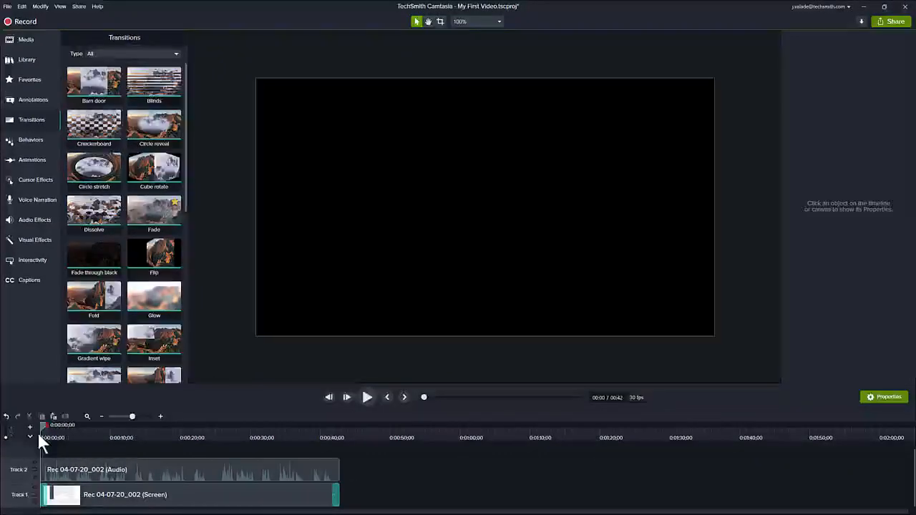
Step: Play the start and end of the video to check the fade-in and fade-out
left_click(367, 397)
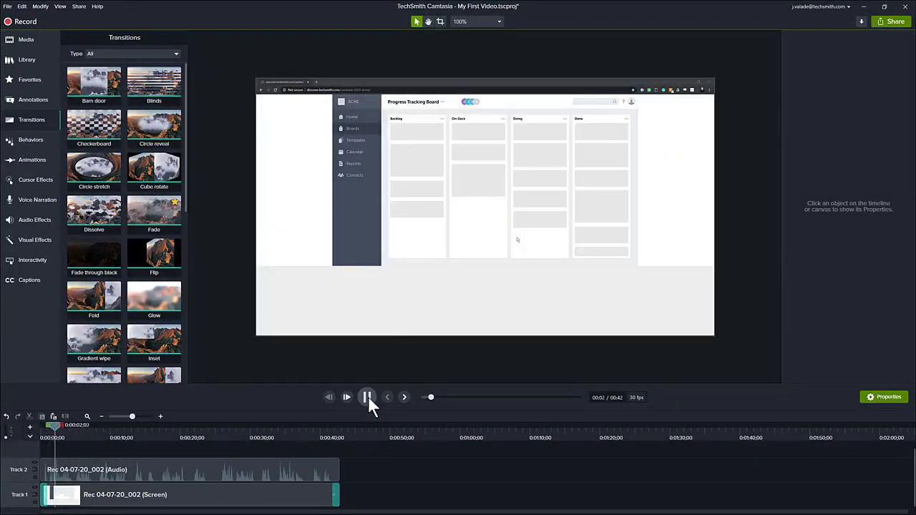
left_click(368, 398)
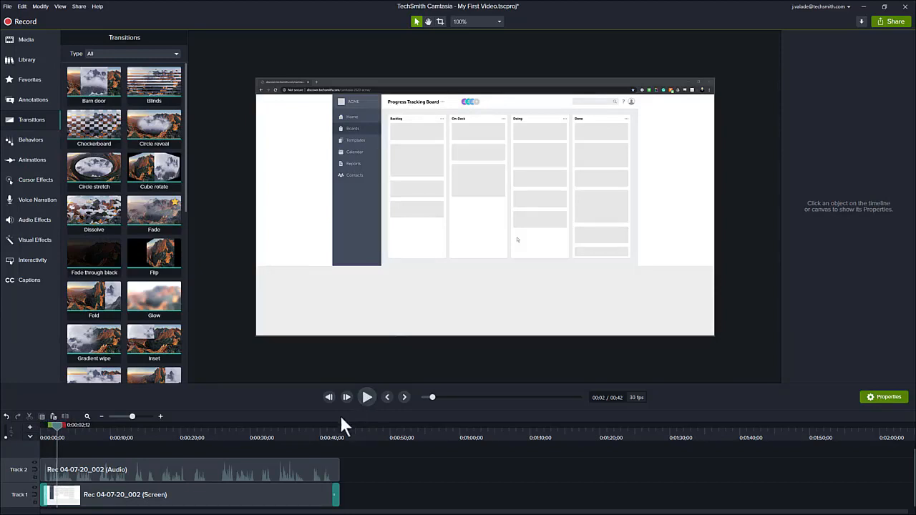
left_click_drag(320, 433, 327, 427)
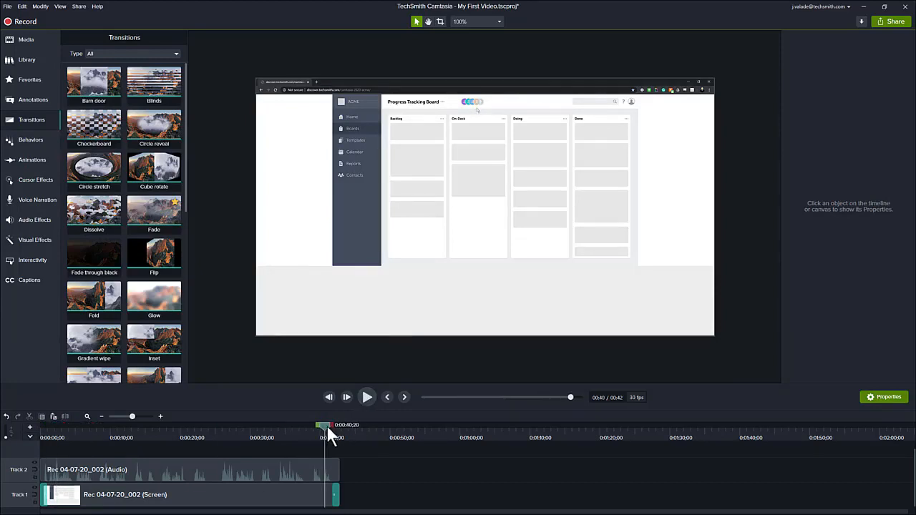
left_click(366, 393)
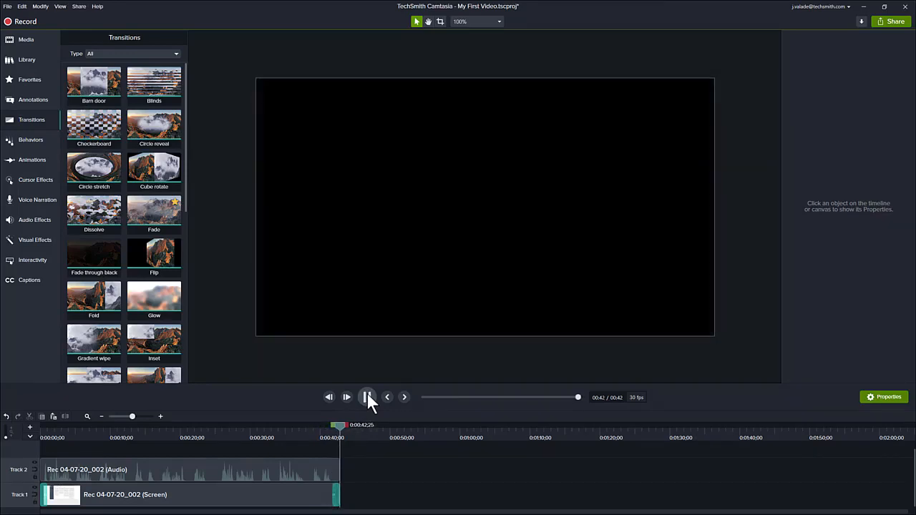
Step: Scrub back to about sixteen seconds and bring up the Cursor Effects library
left_click(182, 436)
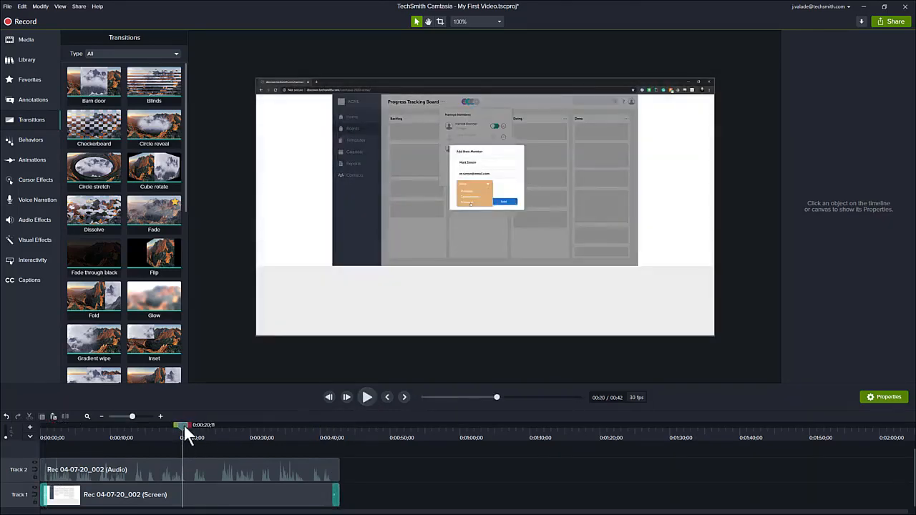
left_click_drag(183, 423, 158, 422)
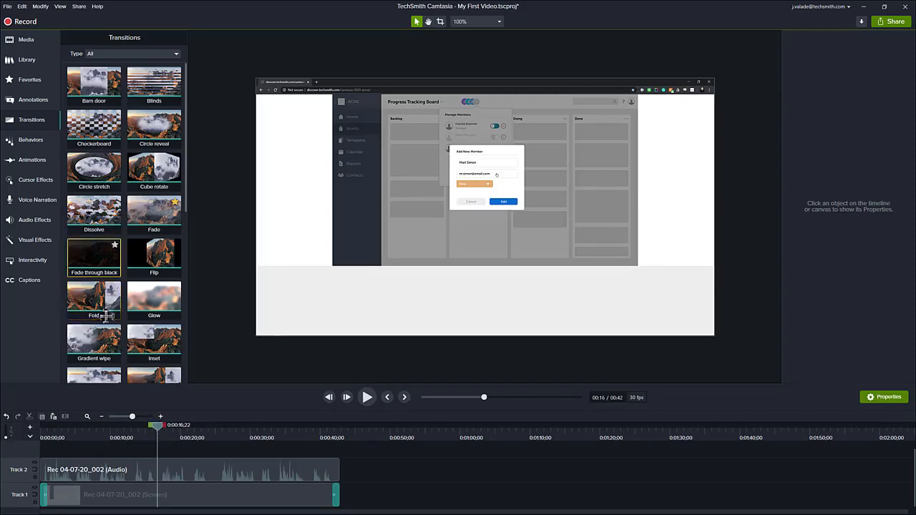
left_click(36, 180)
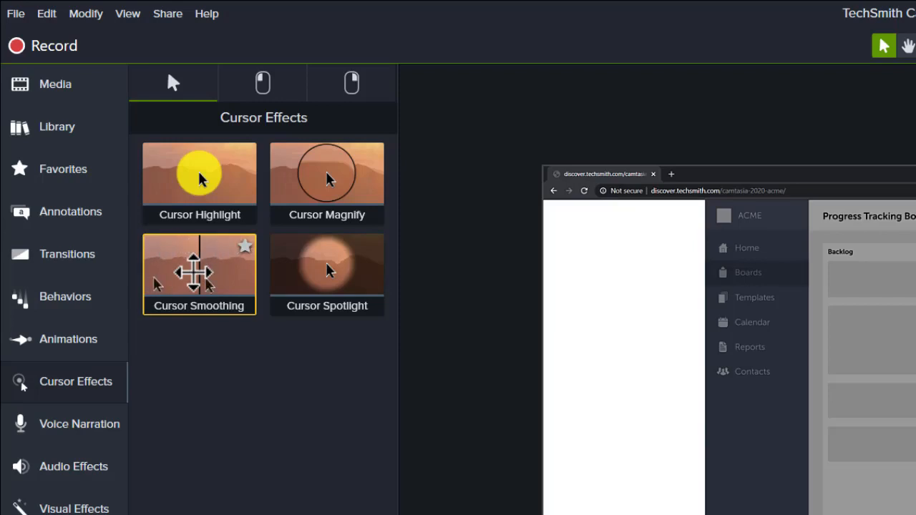
Step: Apply Cursor Smoothing (1.0s duration, 0.25s delay) to the screen recording clip on Track 1
left_click_drag(193, 273, 311, 473)
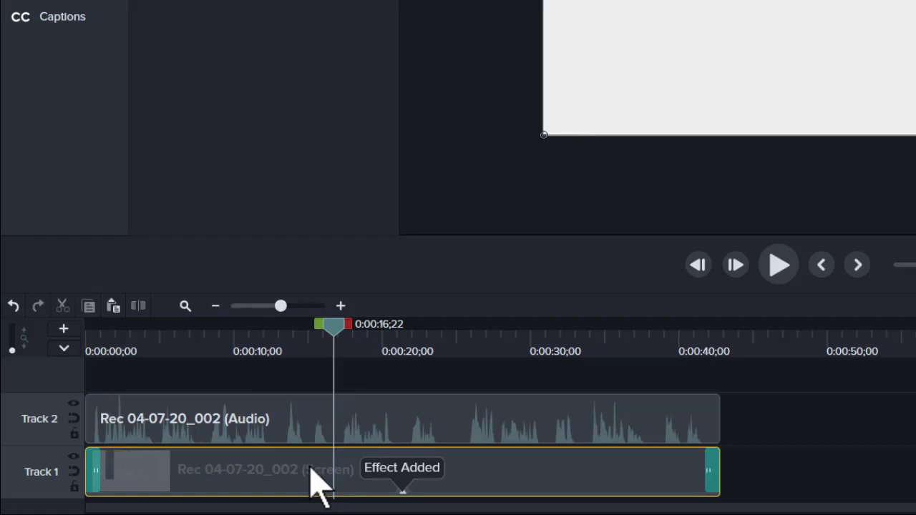
left_click_drag(335, 324, 197, 345)
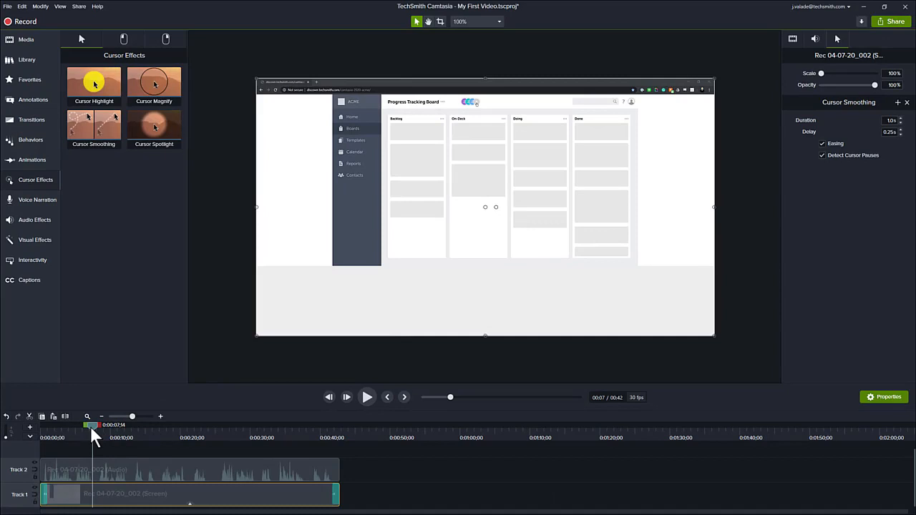
Step: Scrub around the Manage Members popup and play back to check the smoothed cursor
left_click_drag(90, 426, 106, 425)
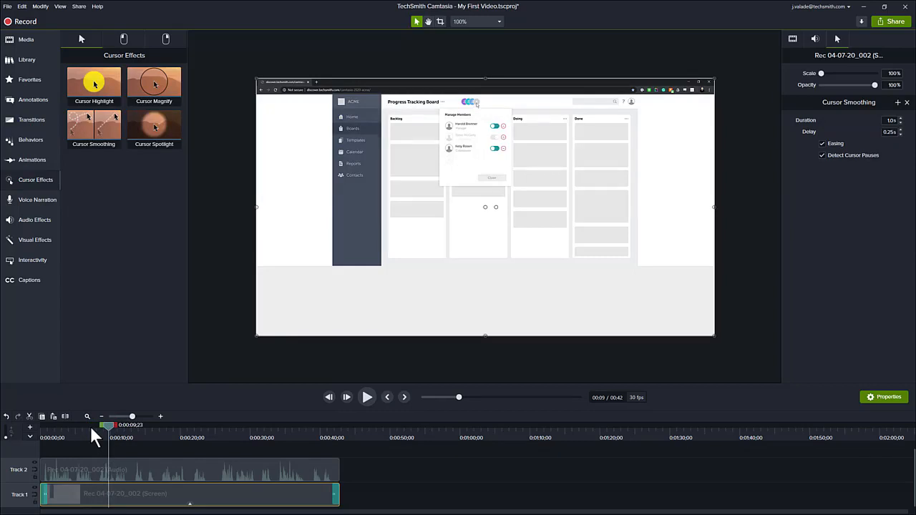
left_click_drag(109, 424, 74, 427)
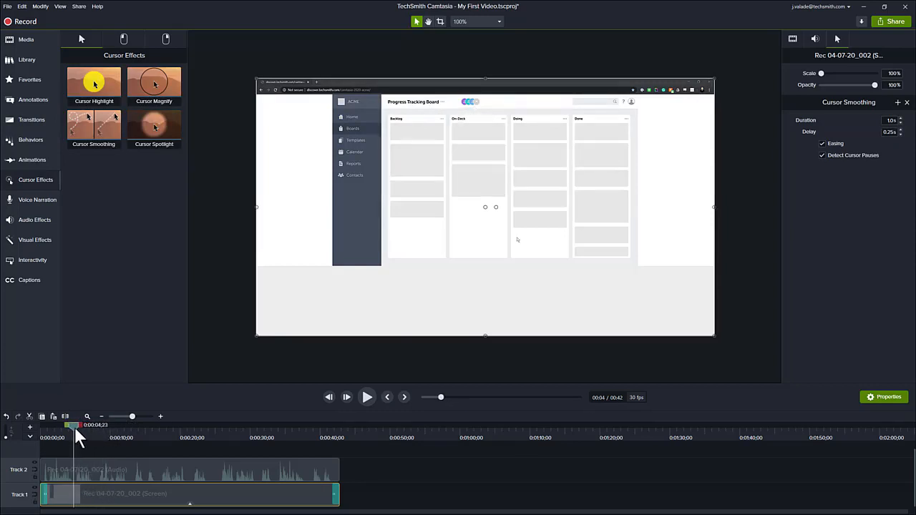
left_click(363, 399)
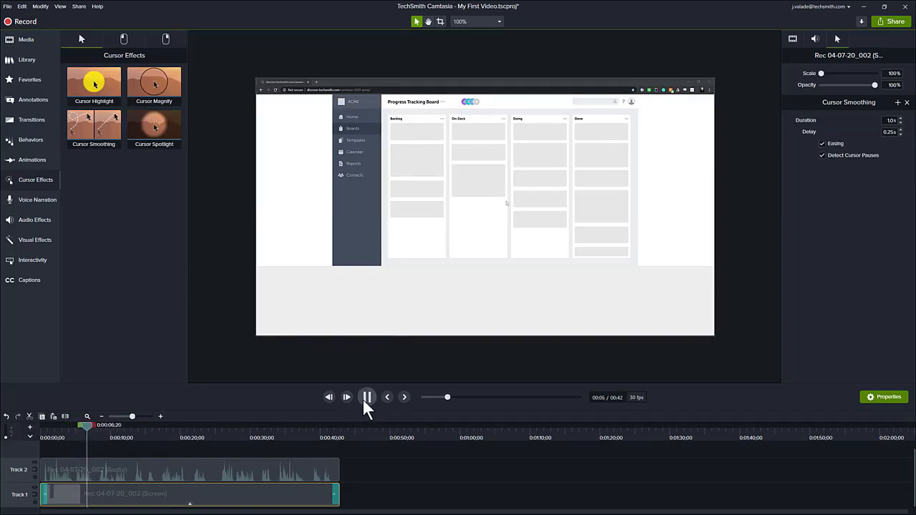
left_click(368, 398)
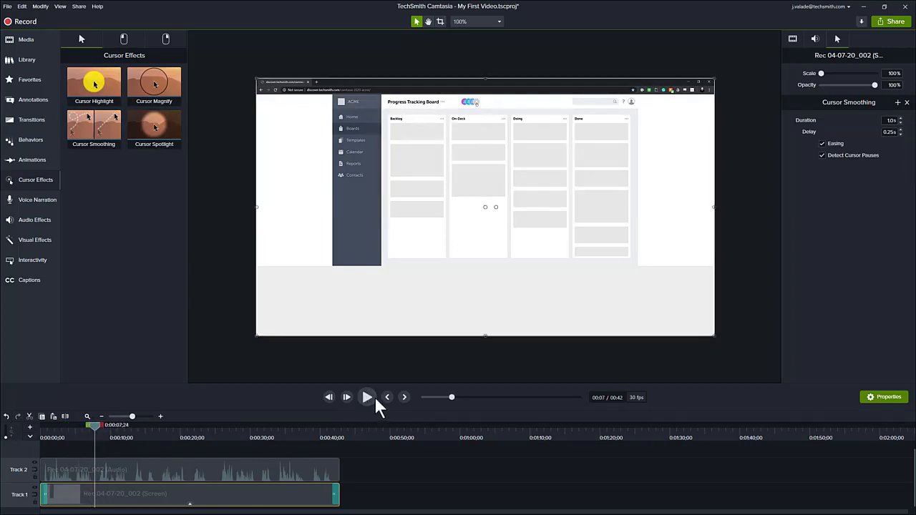
left_click_drag(93, 425, 72, 419)
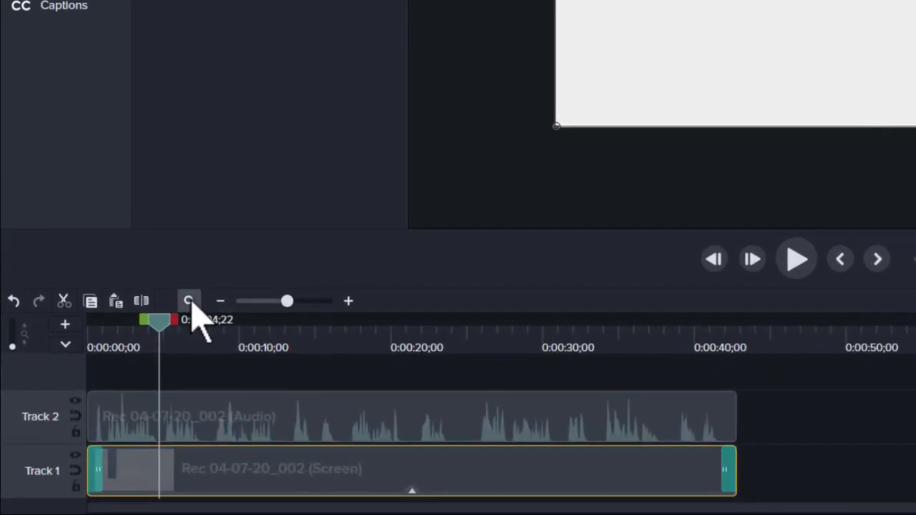
Step: Fit the whole clip in the timeline, set the playhead to about 0:00:05;23, show Callouts
left_click(189, 301)
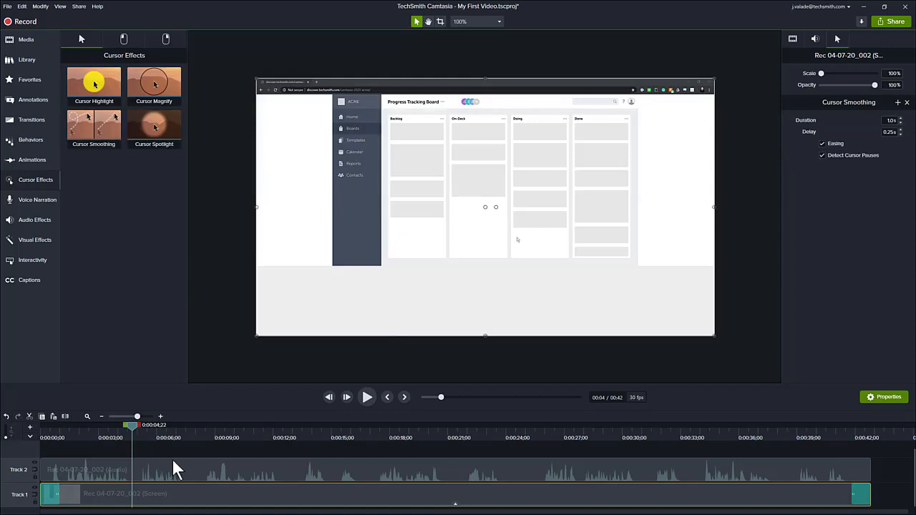
left_click_drag(130, 423, 150, 427)
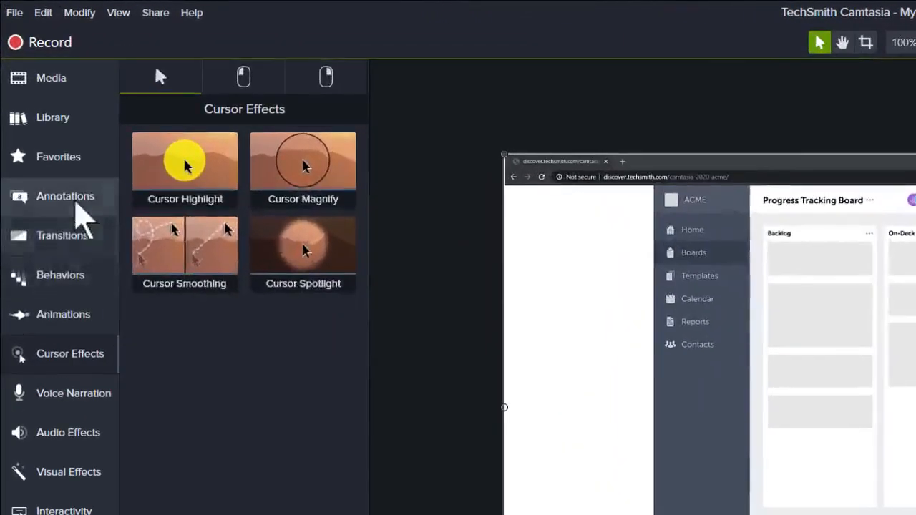
left_click(76, 203)
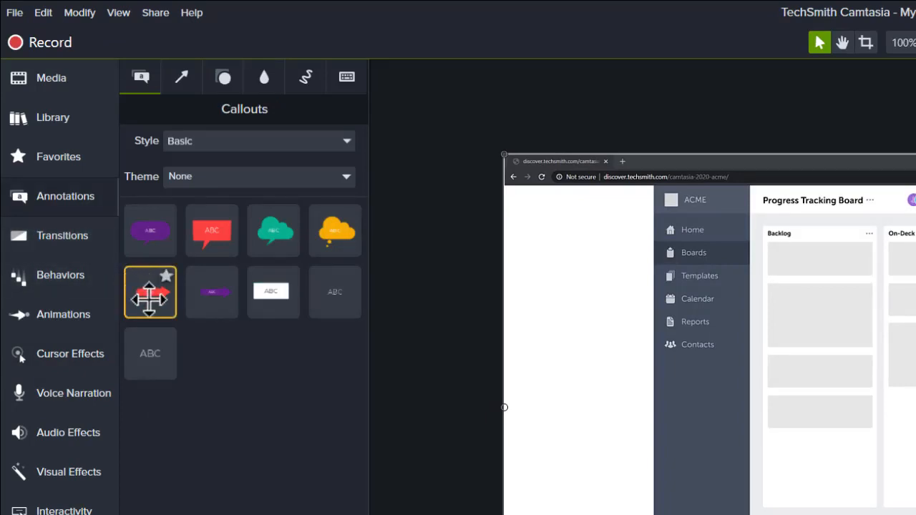
Step: Place the red arrow callout pointing at the member avatars, delete its ABC text, and shrink it
left_click_drag(149, 293, 601, 249)
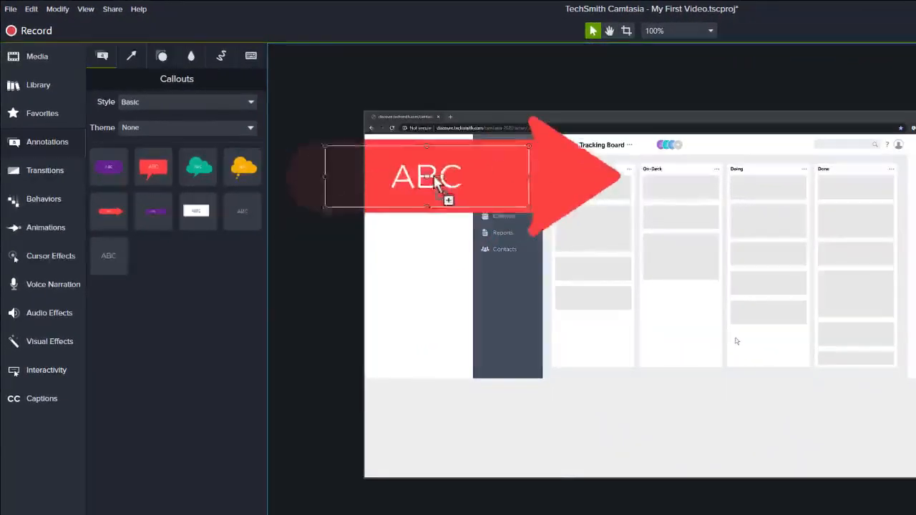
left_click_drag(434, 179, 525, 177)
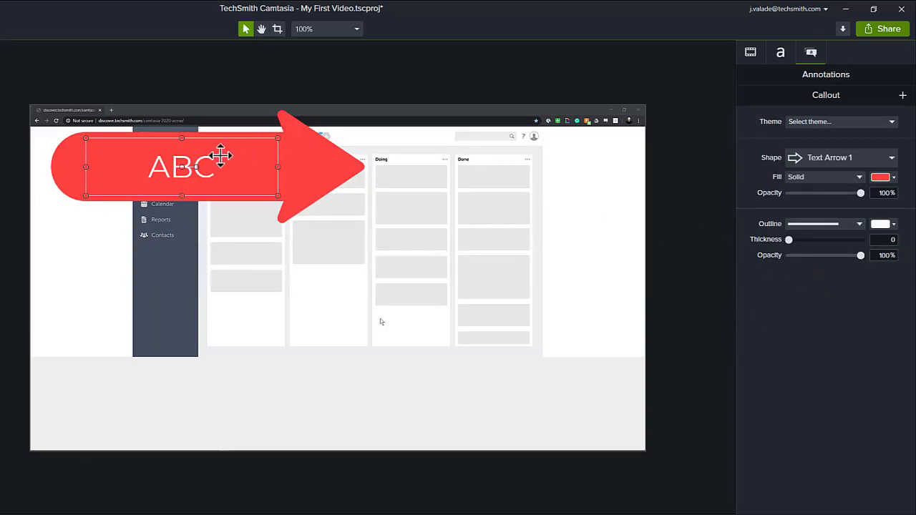
double_click(202, 167)
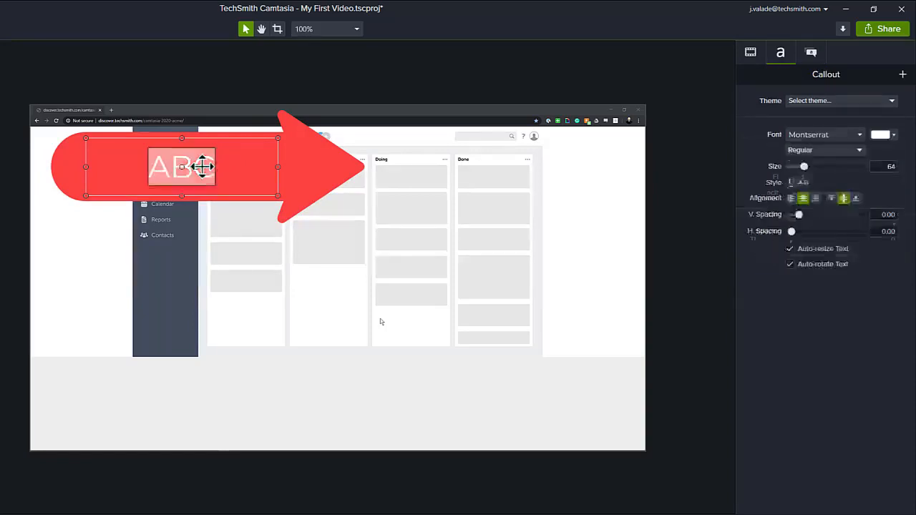
key("BackSpace")
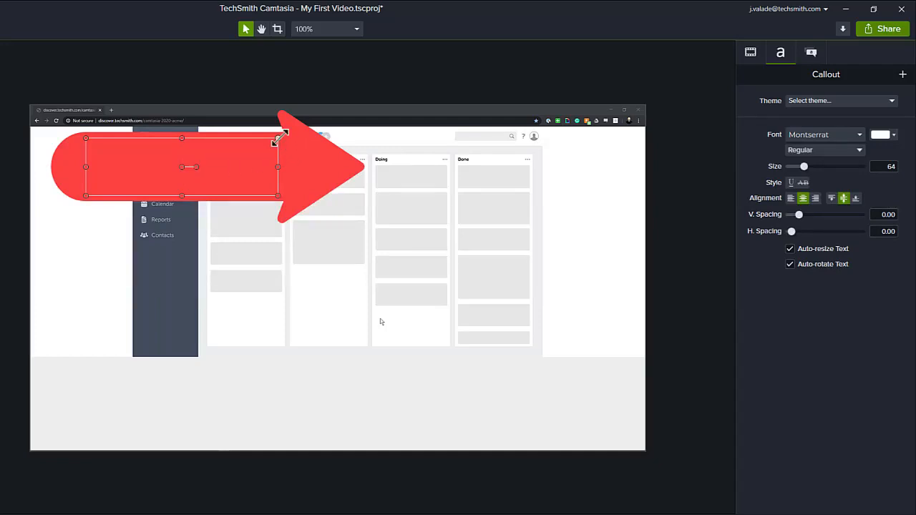
mouse_move(279, 139)
left_mouse_down()
mouse_move(241, 158)
mouse_move(218, 186)
mouse_move(189, 192)
mouse_move(225, 174)
mouse_move(250, 143)
mouse_move(259, 150)
mouse_move(282, 136)
left_mouse_up()
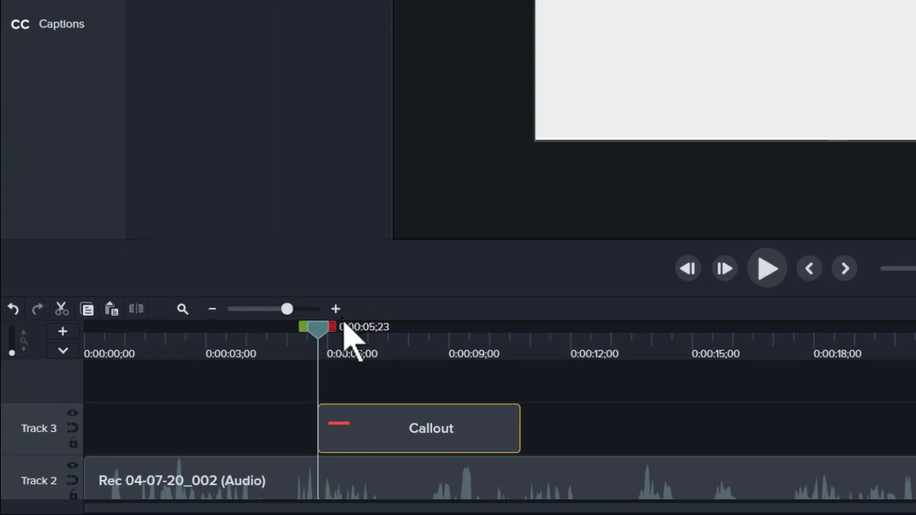
Step: Shift the Callout clip slightly earlier and extend it to span roughly 0:00:05 to 0:00:12
left_click(387, 413)
left_click_drag(412, 431, 388, 424)
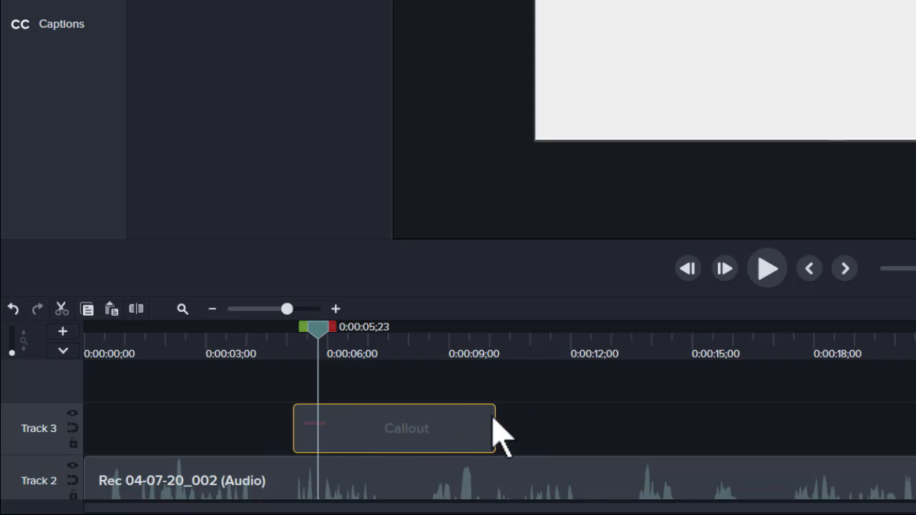
left_click_drag(492, 416, 577, 419)
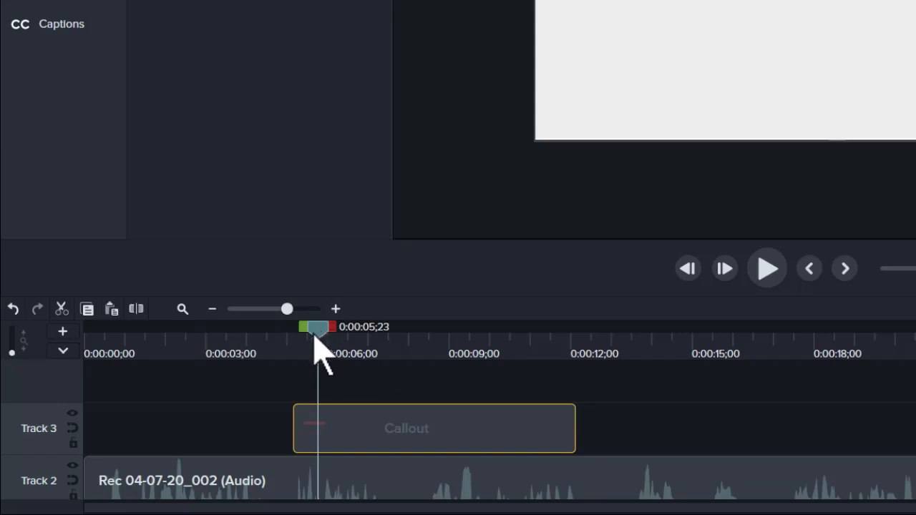
left_click_drag(316, 336, 381, 351)
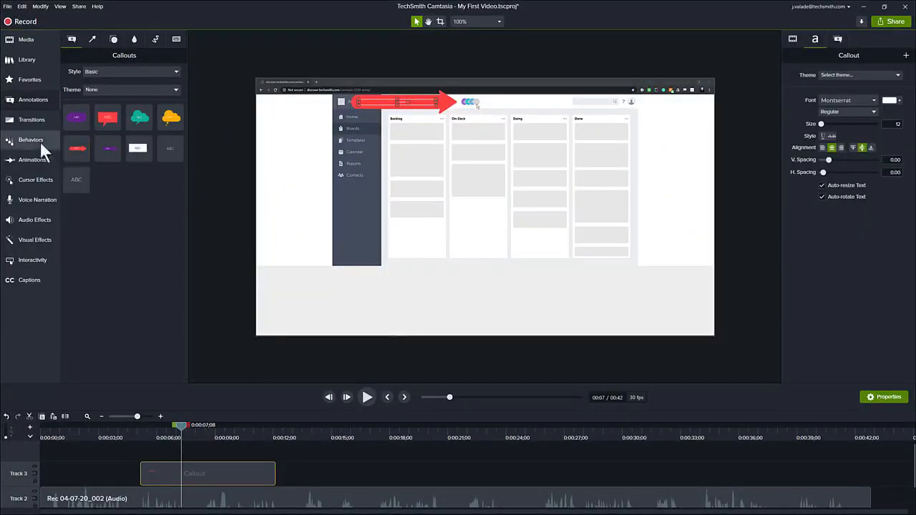
Step: Add Fade transitions to the Callout clip, preview the fade-in, then lengthen the clip further
left_click(31, 123)
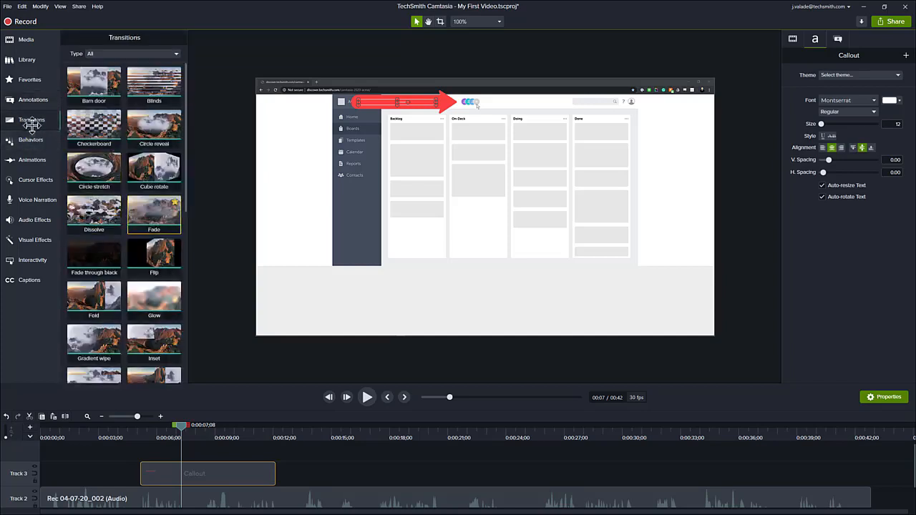
left_click_drag(148, 213, 202, 469)
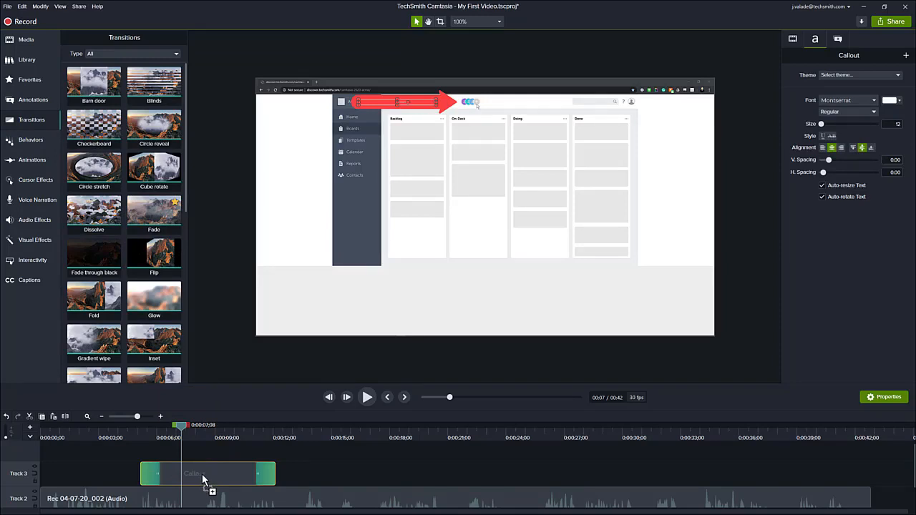
left_click(124, 430)
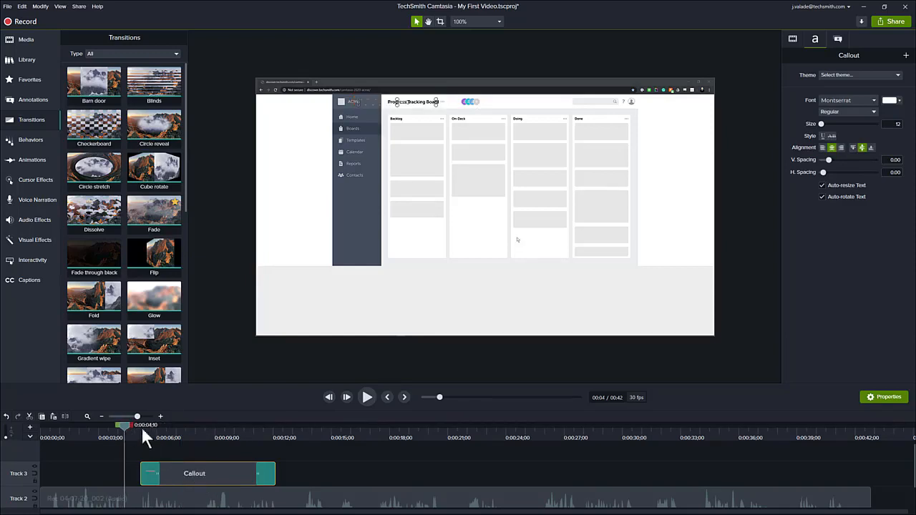
left_click(366, 397)
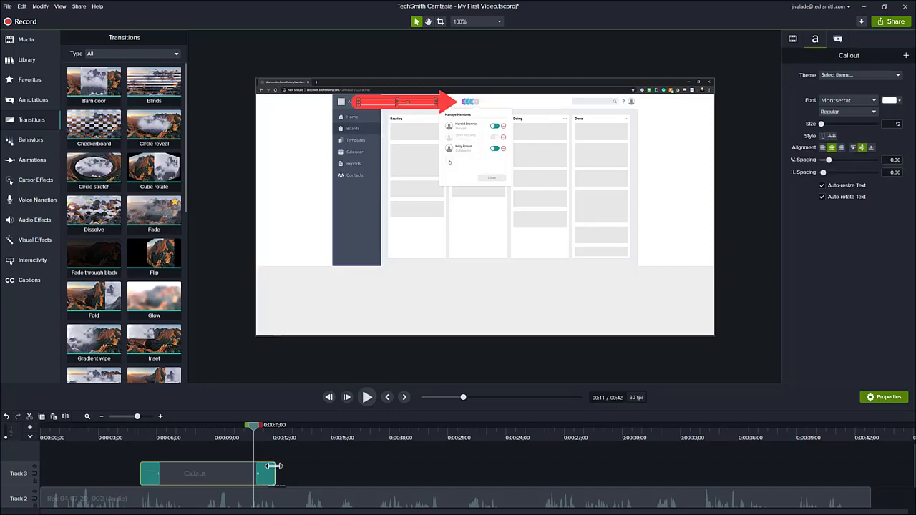
left_click_drag(275, 473, 317, 466)
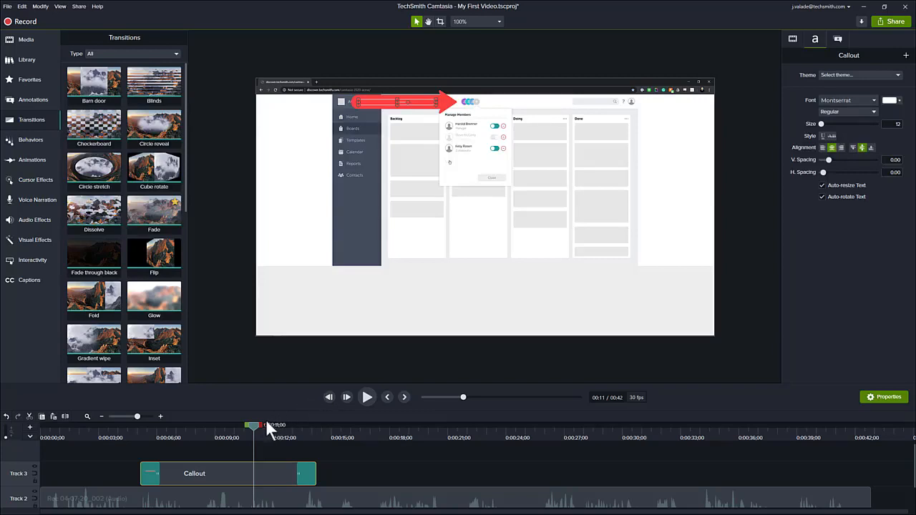
mouse_move(255, 425)
left_mouse_down()
mouse_move(231, 423)
mouse_move(247, 426)
left_mouse_up()
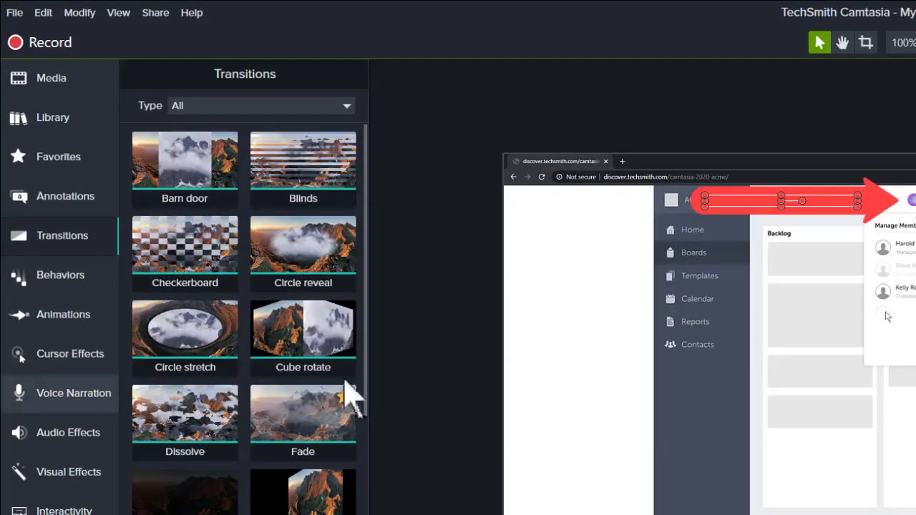
Step: Add a Custom animation partway along the Callout clip, starting it slightly earlier
left_click(25, 321)
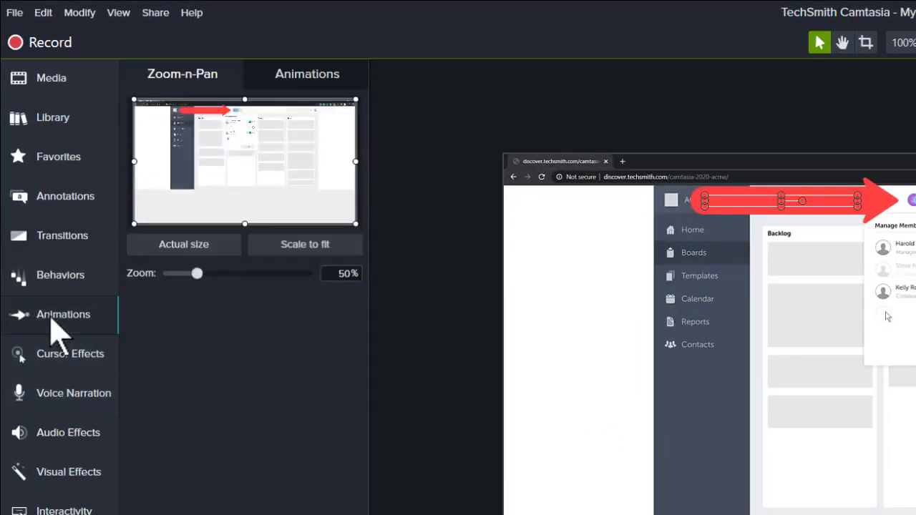
left_click(292, 83)
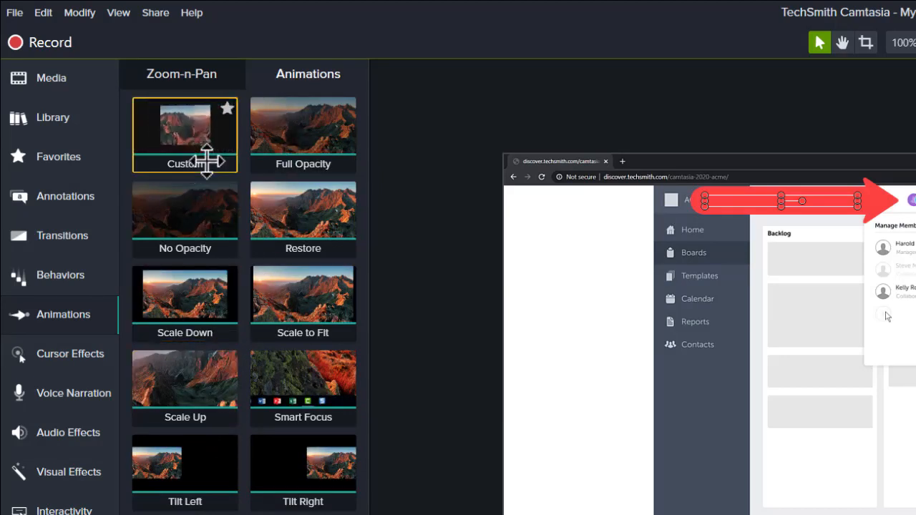
left_click_drag(177, 125, 308, 514)
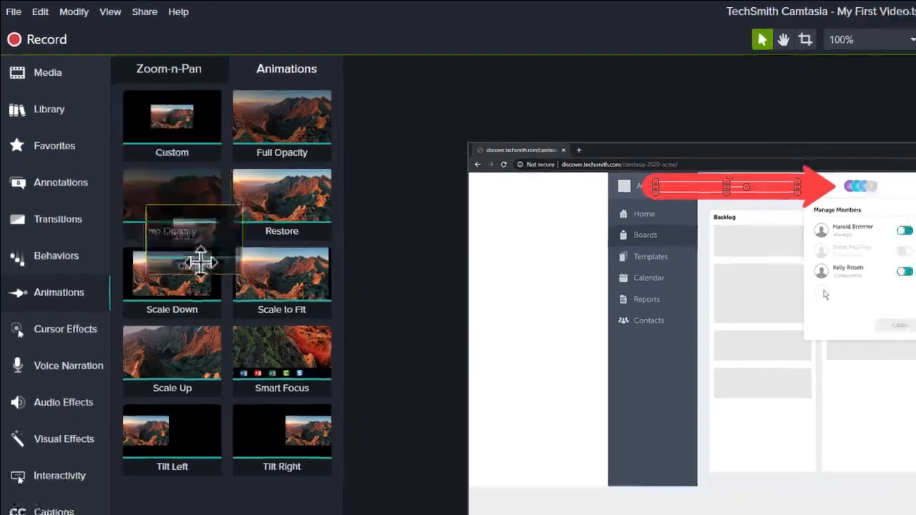
left_click_drag(156, 310, 232, 476)
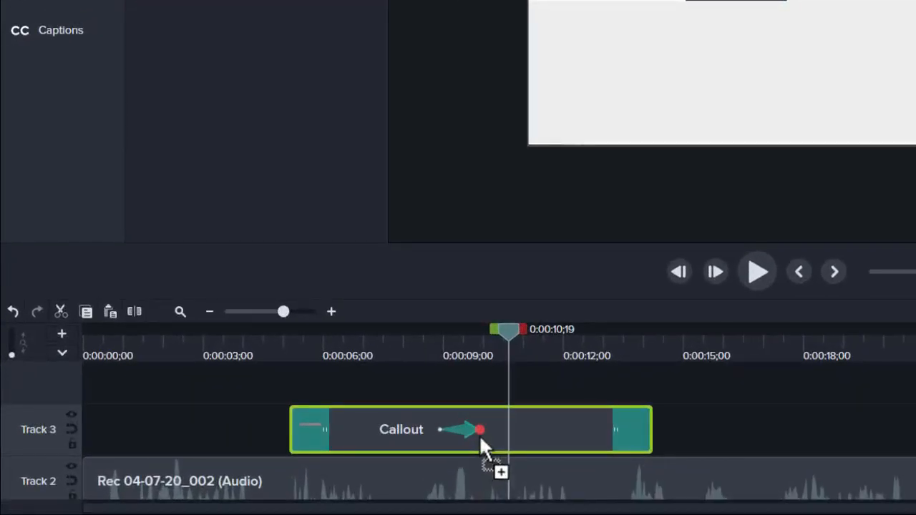
left_click_drag(479, 435, 509, 435)
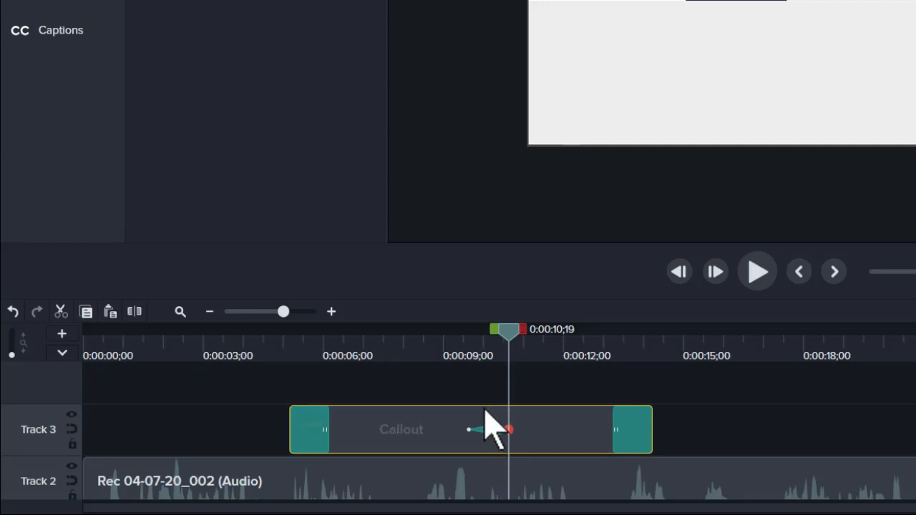
mouse_move(507, 337)
left_mouse_down()
mouse_move(448, 343)
mouse_move(511, 343)
left_mouse_up()
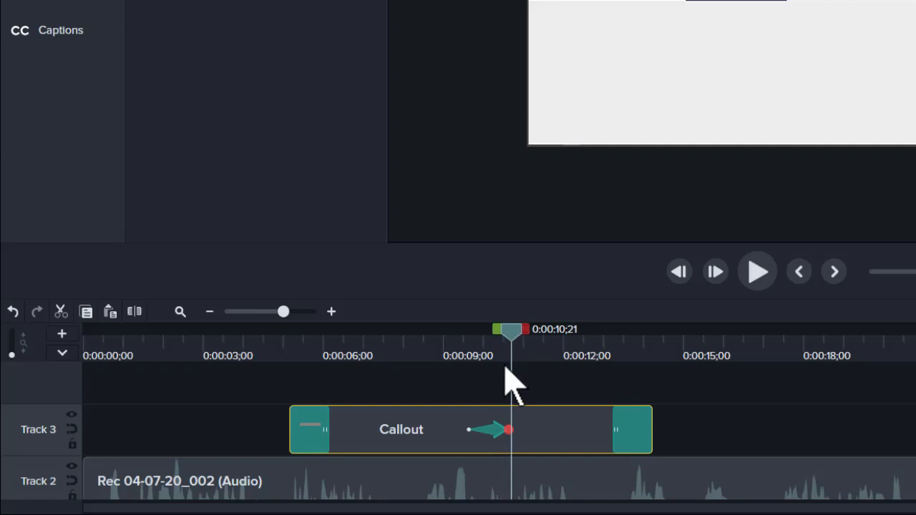
left_click(469, 430)
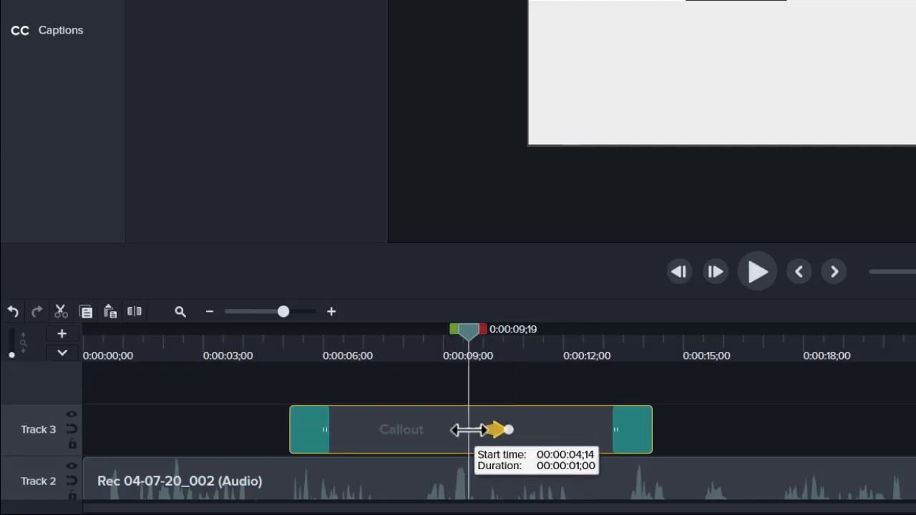
mouse_move(469, 430)
left_mouse_down()
mouse_move(438, 432)
mouse_move(456, 431)
left_mouse_up()
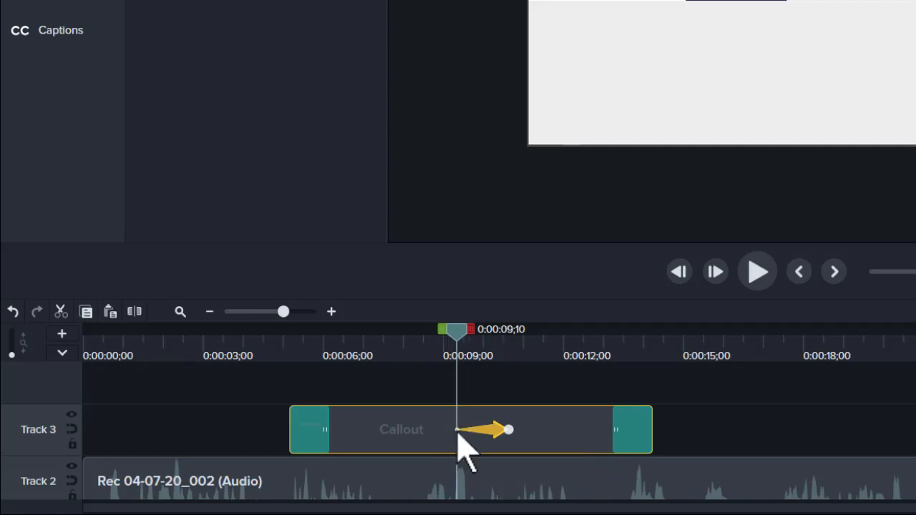
Step: Move the arrow's end position down into the Manage Members panel and rewind to check it
left_click(510, 431)
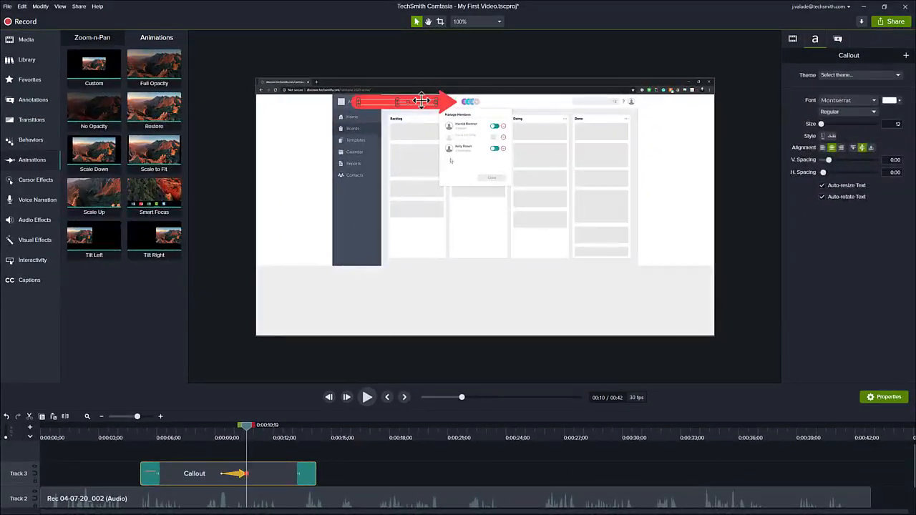
left_click_drag(422, 101, 408, 159)
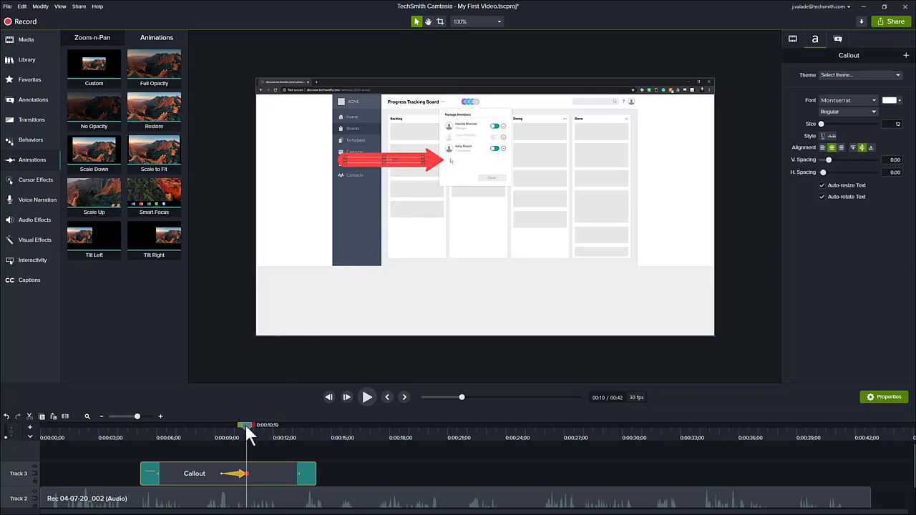
mouse_move(245, 424)
left_mouse_down()
mouse_move(215, 423)
mouse_move(246, 425)
left_mouse_up()
left_click_drag(244, 426, 131, 435)
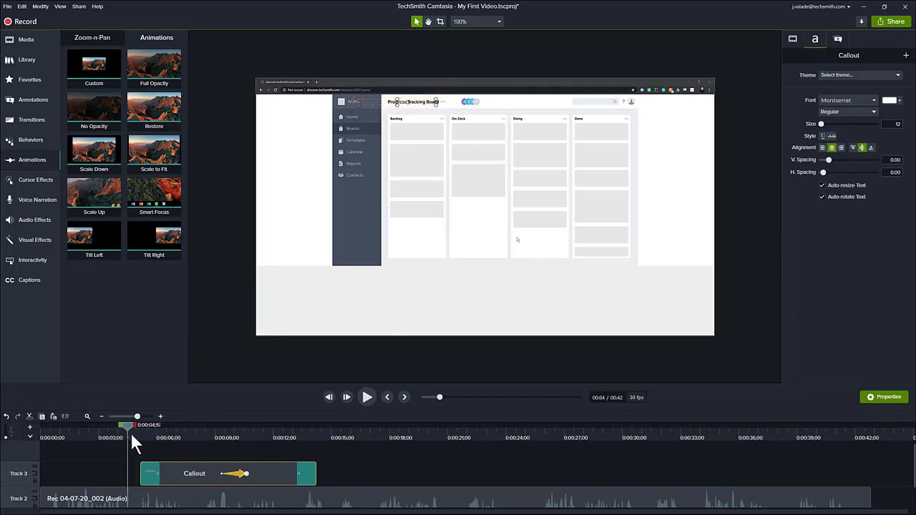
left_click(362, 394)
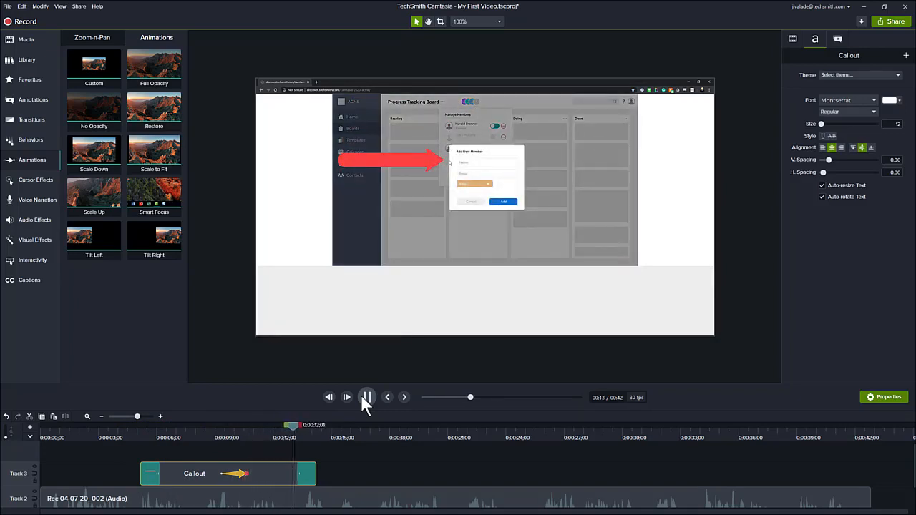
left_click(360, 400)
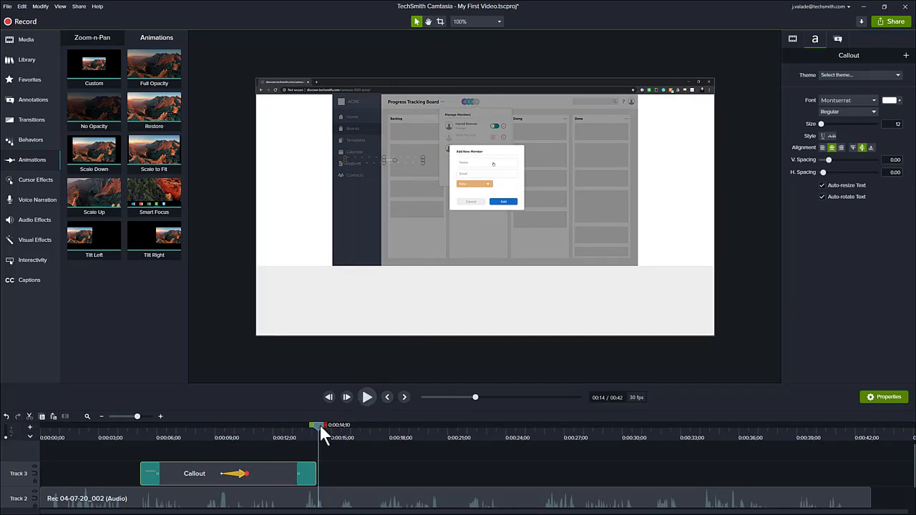
left_click_drag(319, 424, 283, 418)
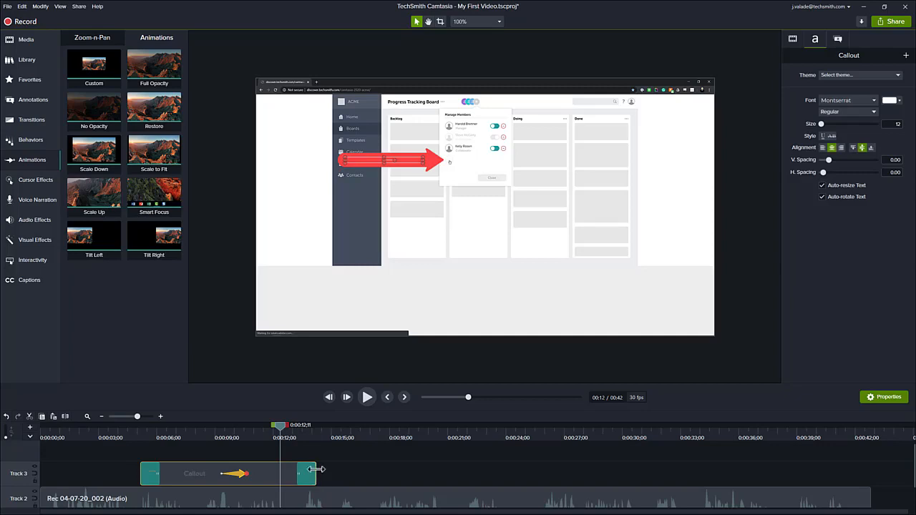
Step: Shorten the Callout clip to end near 12 seconds and scrub from 9 seconds to preview the arrow
left_click_drag(315, 470, 282, 465)
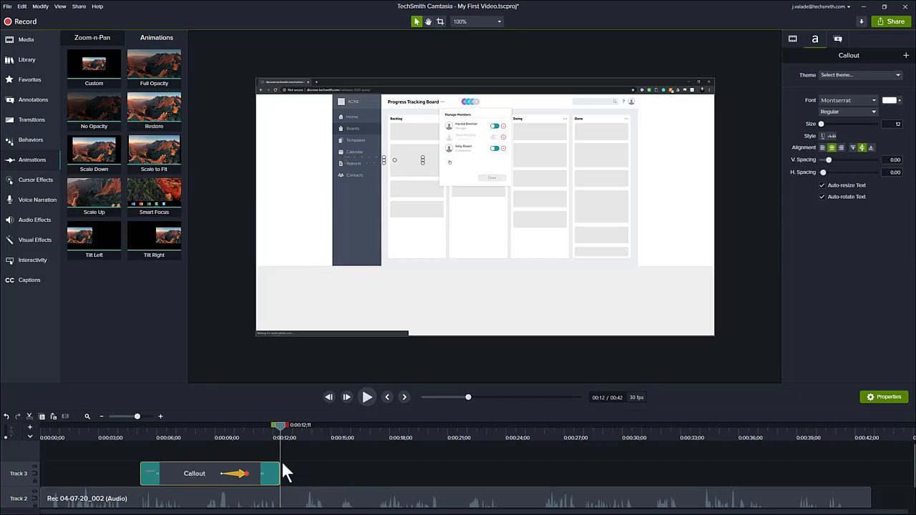
left_click(217, 430)
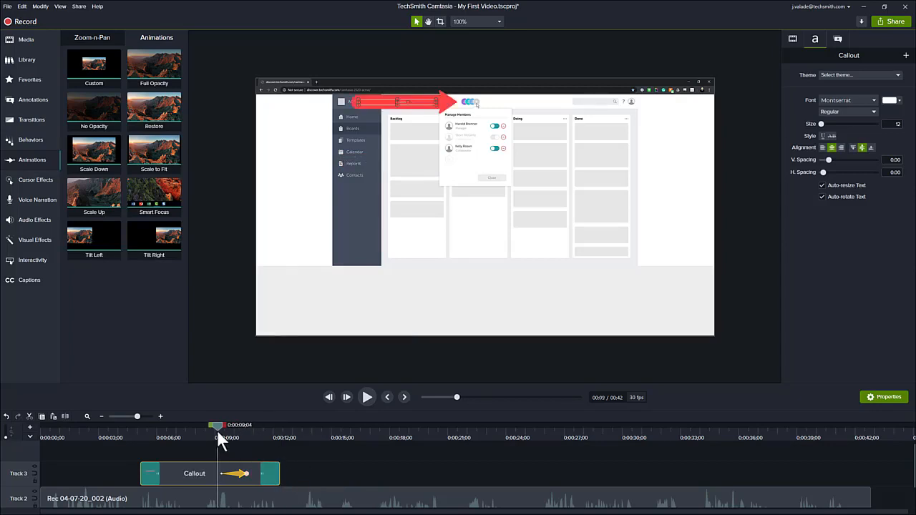
left_click_drag(218, 426, 320, 440)
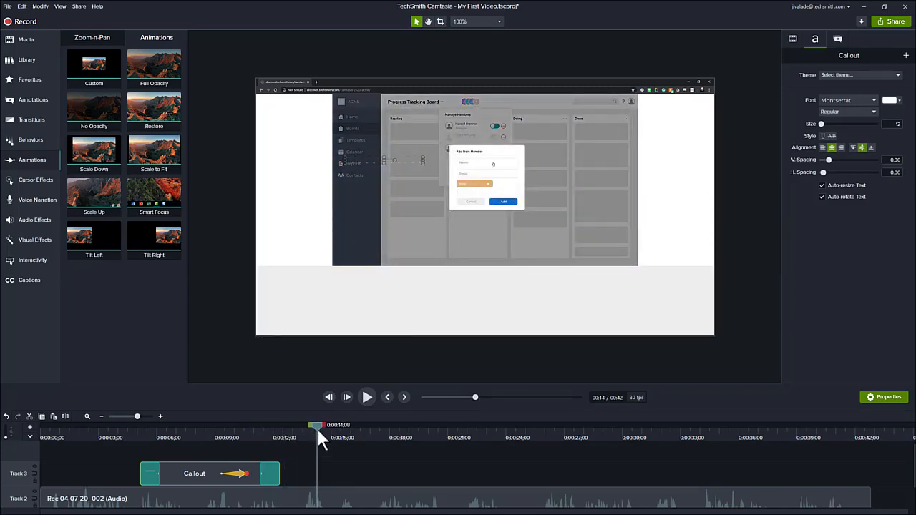
left_click_drag(318, 428, 337, 431)
Step: Browse the Arrows, Shapes, Blur, Sketch Motion and Keystroke annotations, ending on Basic Shapes
left_click(35, 100)
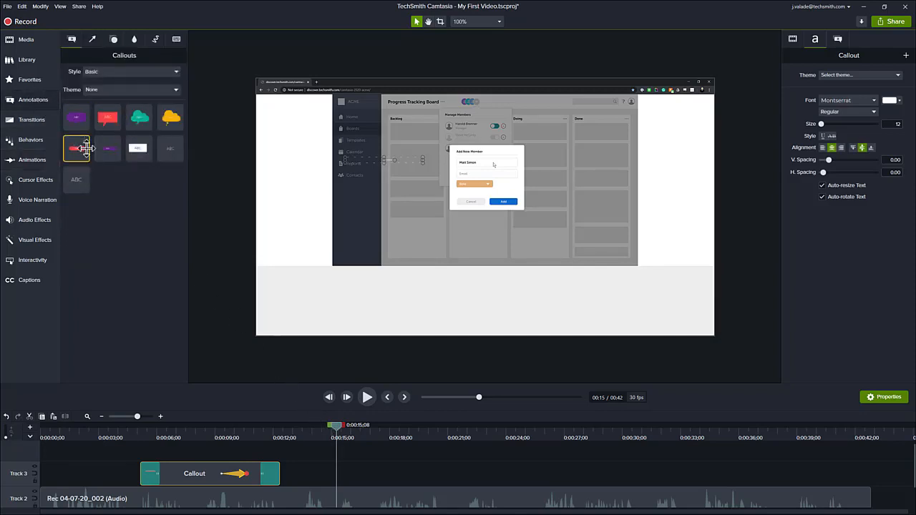
left_click(95, 37)
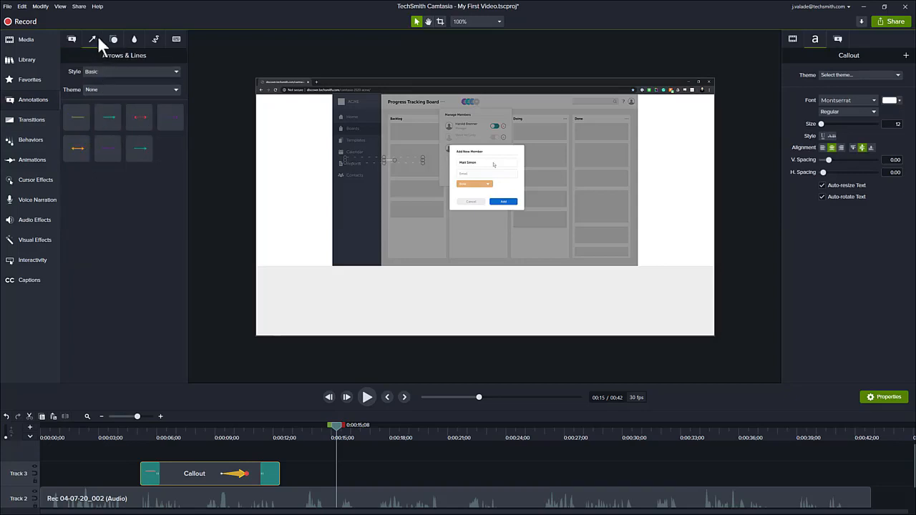
left_click(113, 41)
left_click(134, 41)
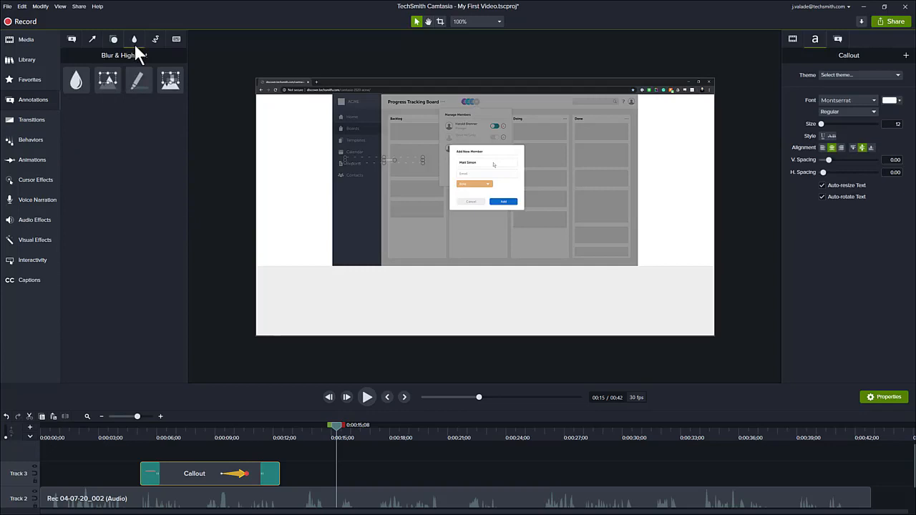
left_click(156, 38)
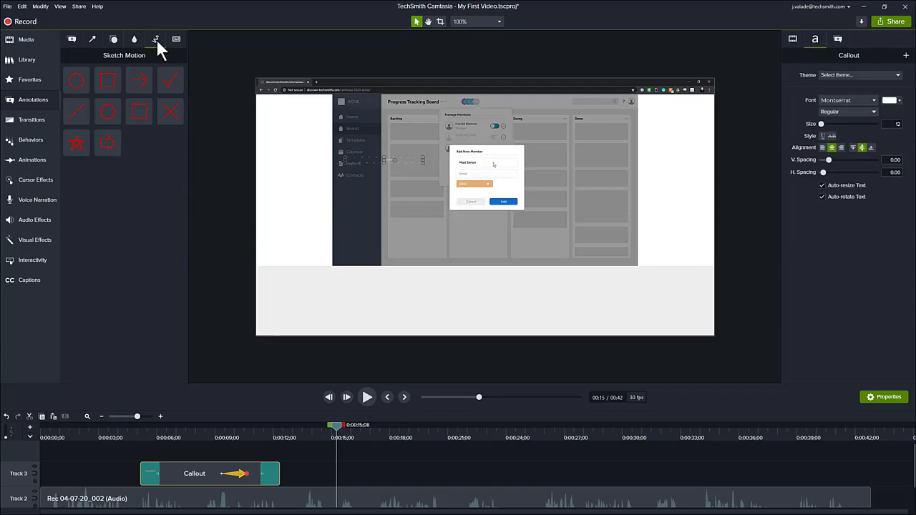
left_click(170, 40)
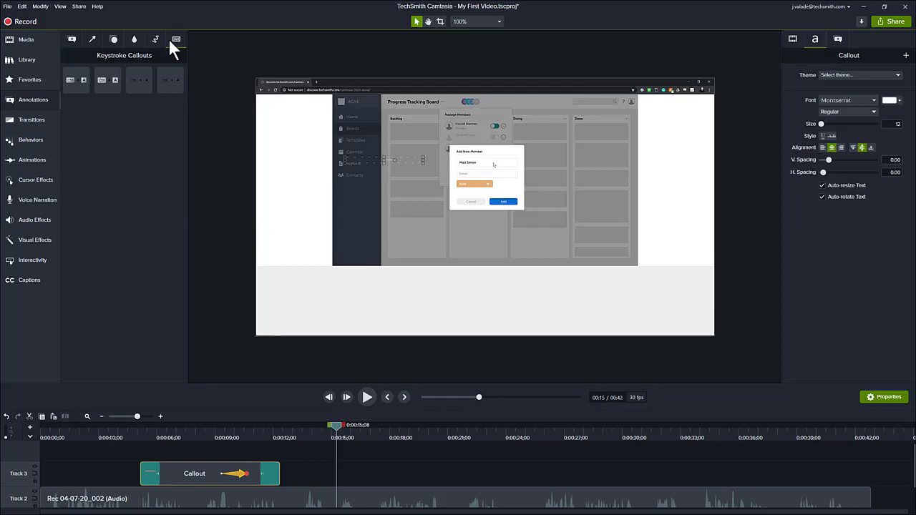
left_click(113, 40)
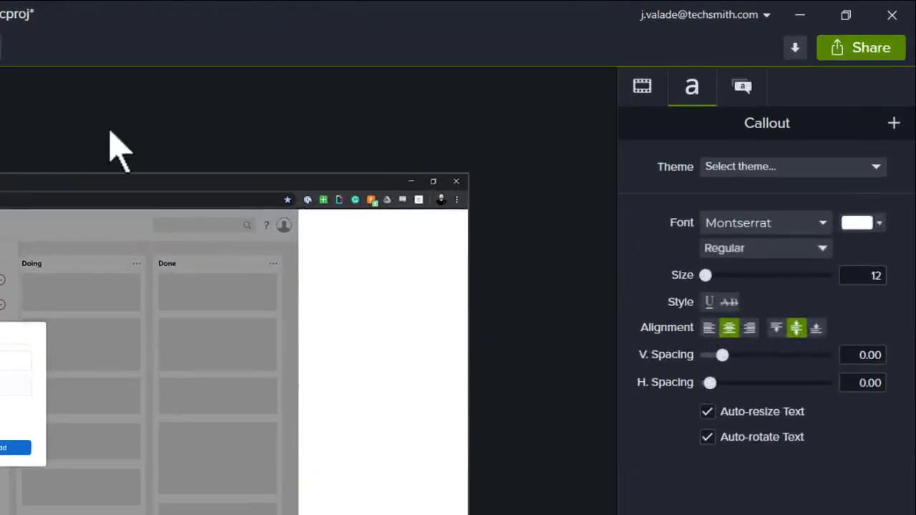
Step: Start producing the project to a local file from the Share menu
left_click(872, 57)
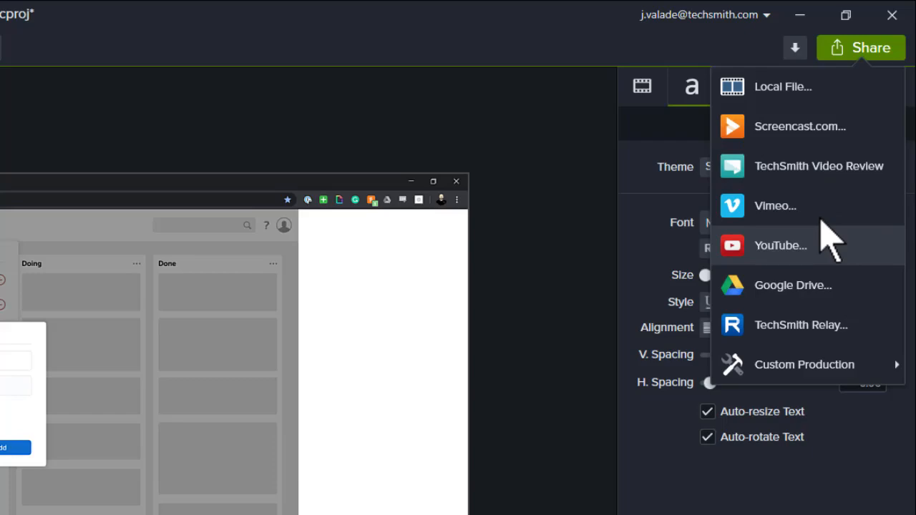
left_click(757, 89)
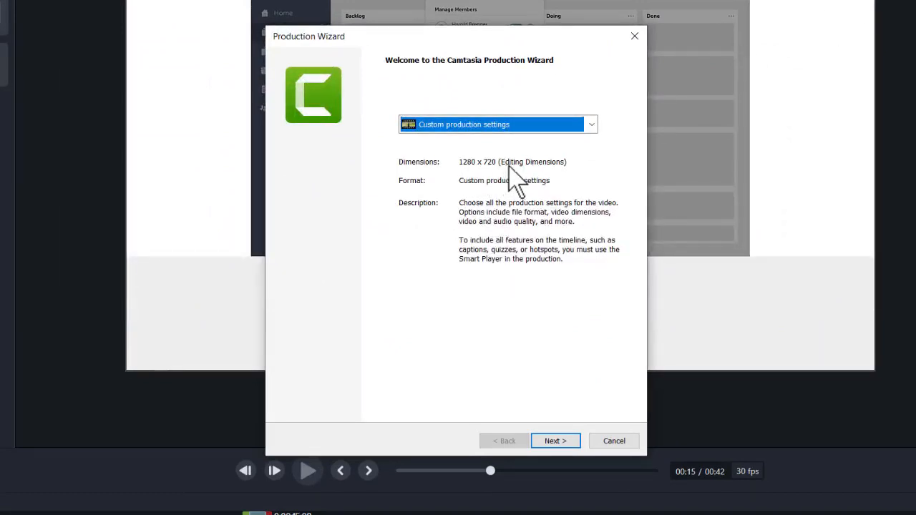
Step: Choose the MP4 only (up to 720p) production preset and continue to the save-location page
left_click(593, 127)
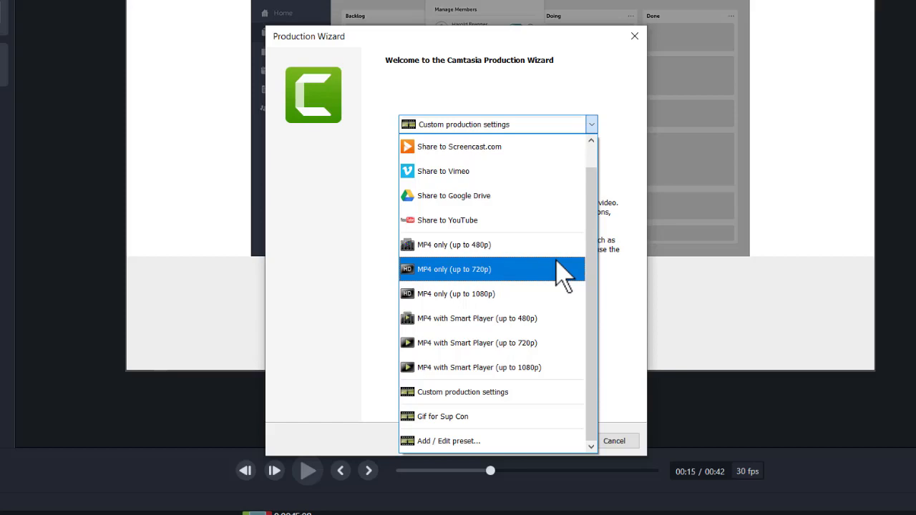
left_click(542, 275)
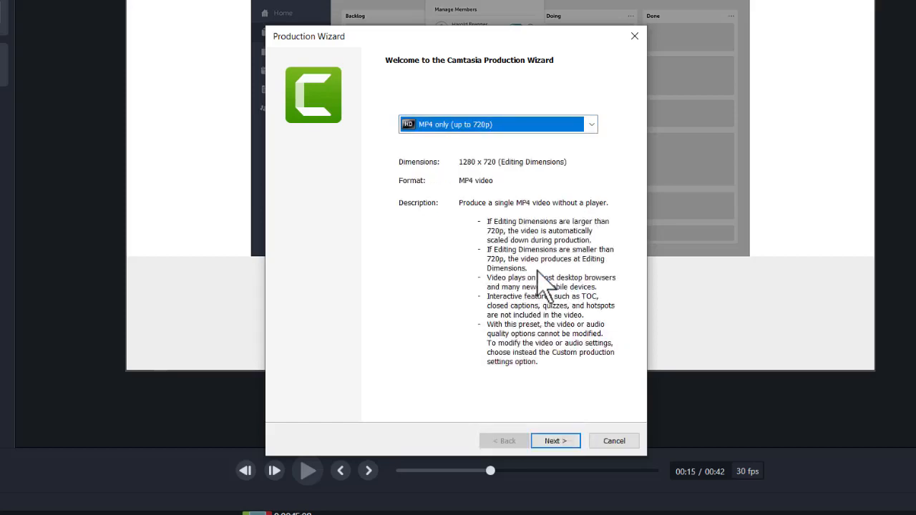
left_click(541, 441)
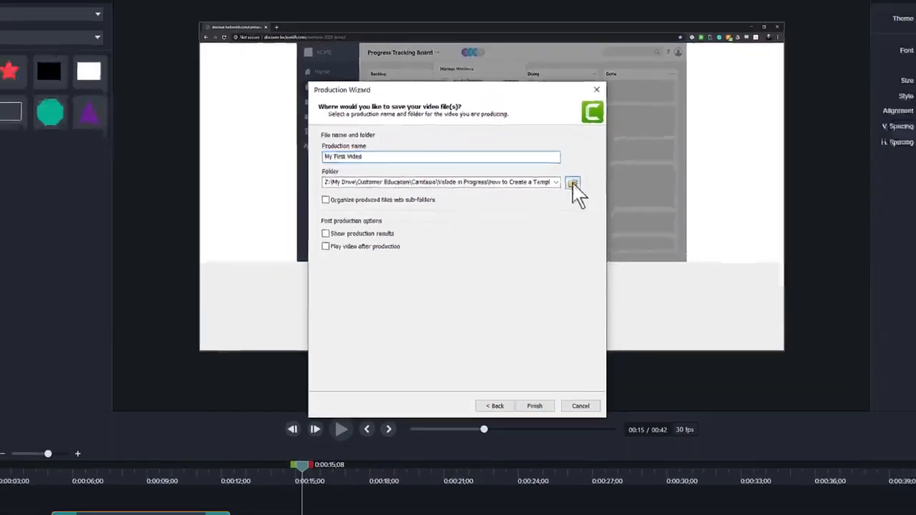
Step: Set the output folder to Desktop and render My First Video.mp4
left_click(604, 157)
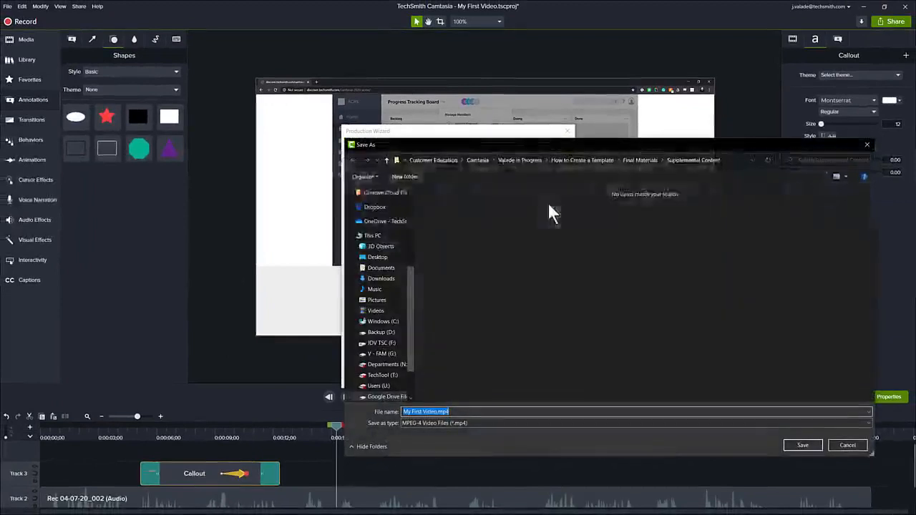
left_click(379, 257)
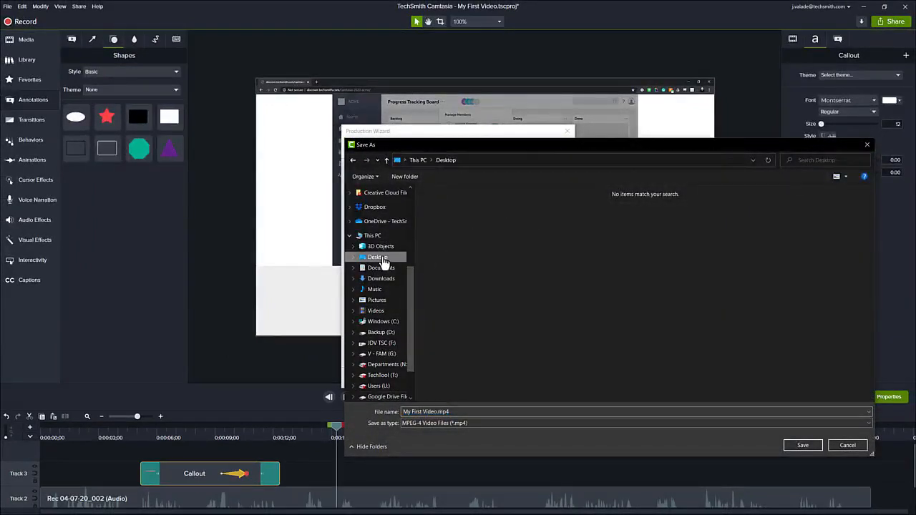
left_click(802, 444)
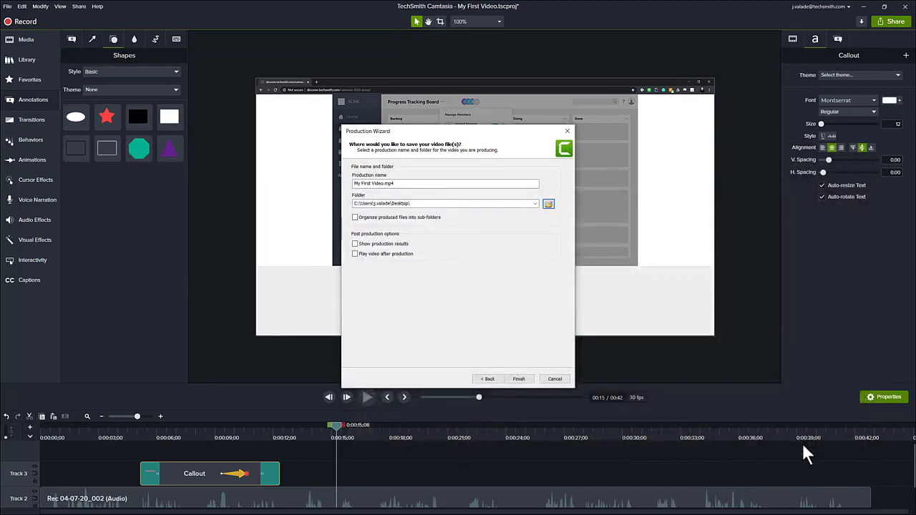
left_click(521, 380)
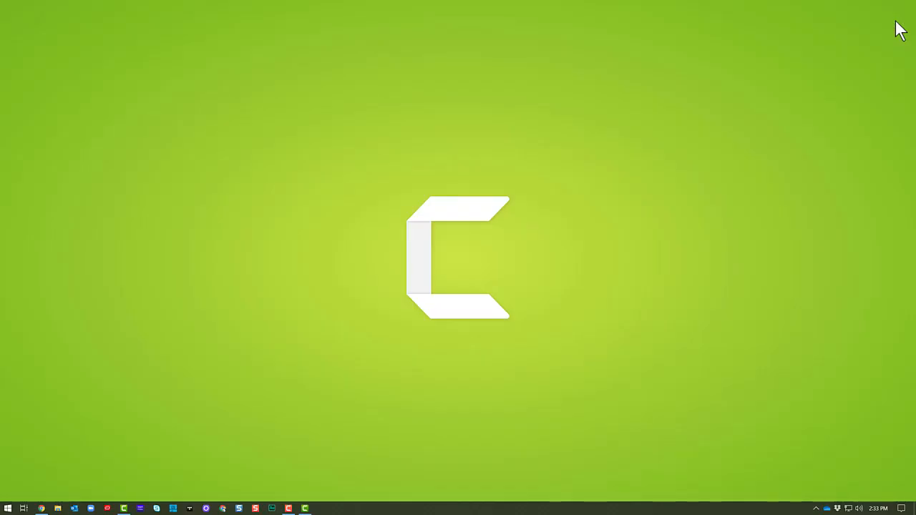
key("super+e")
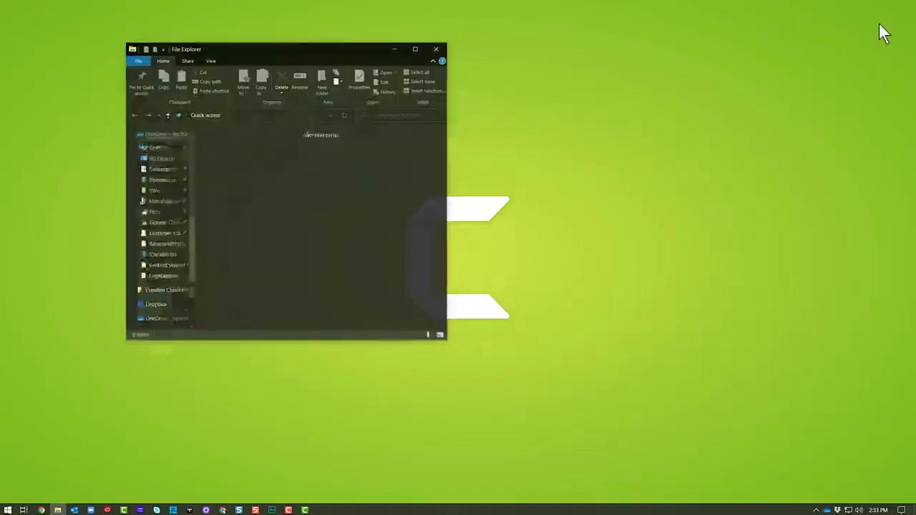
Step: Play My First Video.mp4 from the Desktop and pause it at 0:00:12
left_click(157, 149)
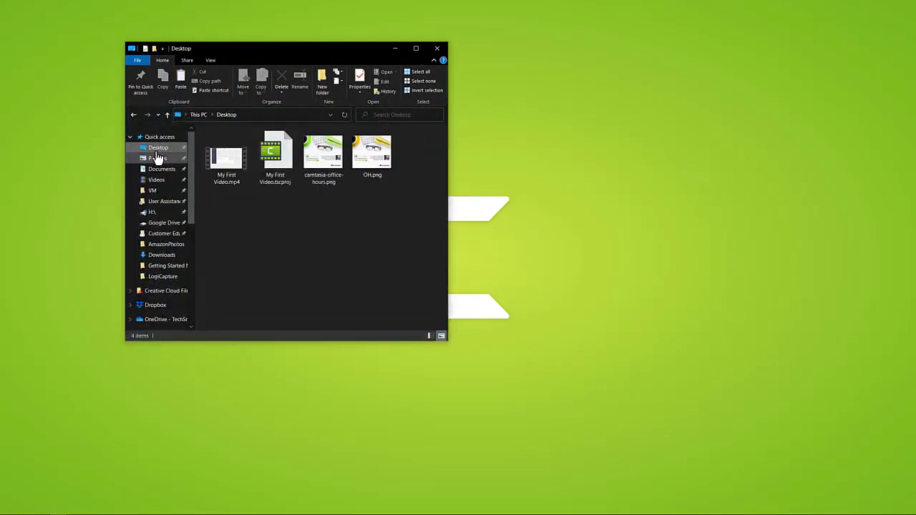
double_click(222, 165)
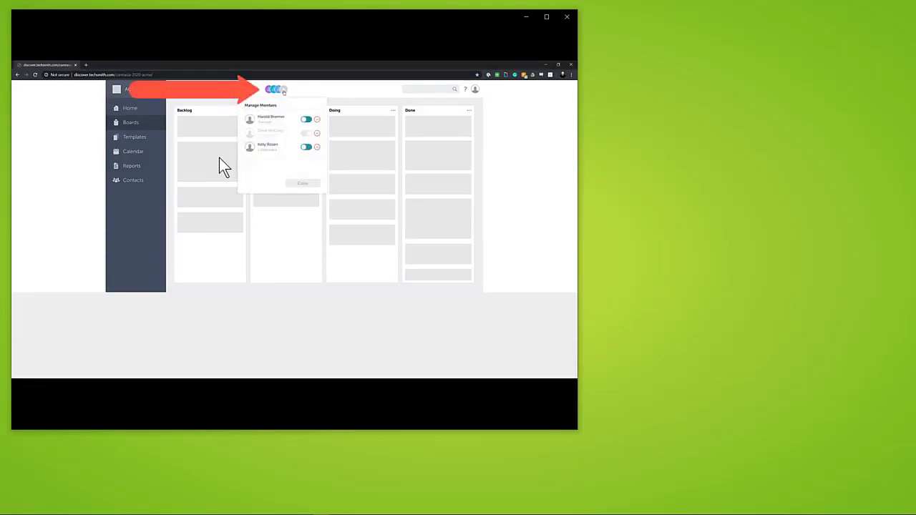
mouse_move(221, 162)
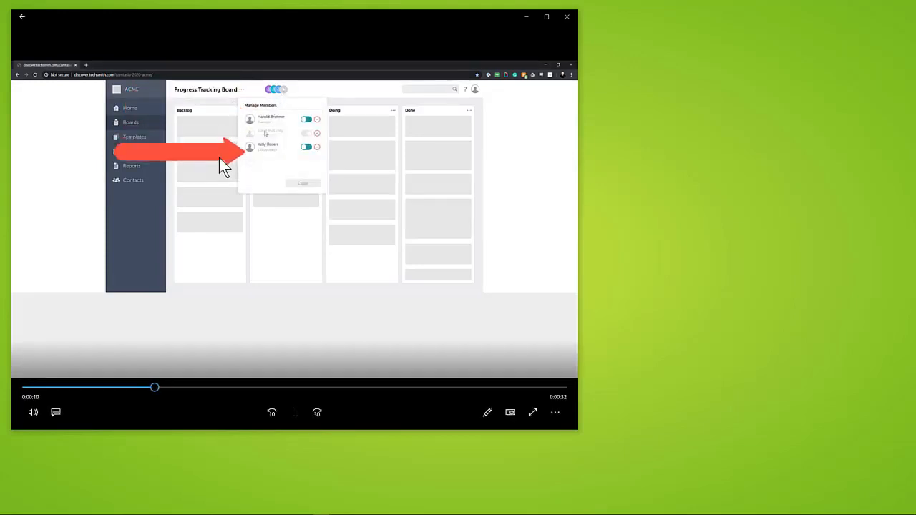
left_click(298, 418)
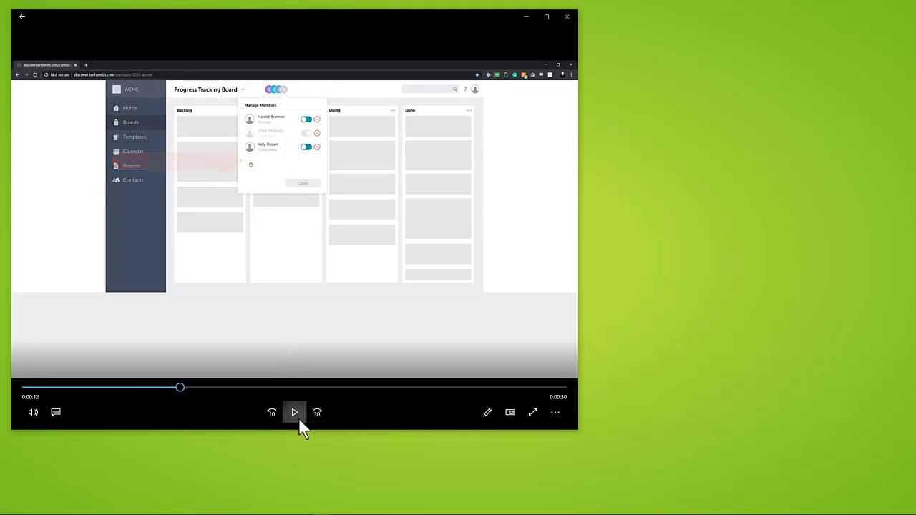